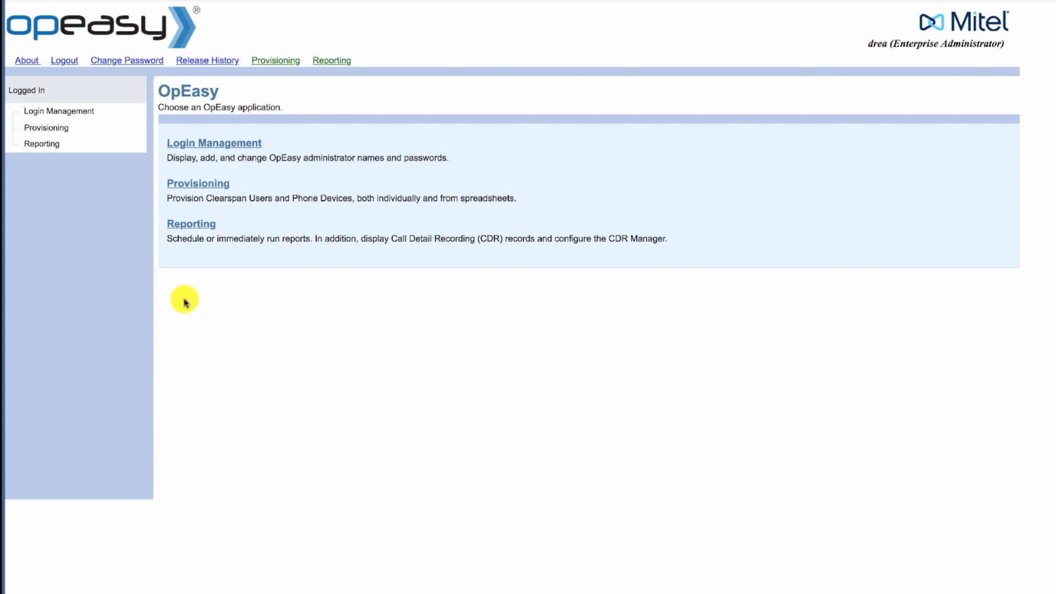
# Open the User Profiles in Provisioning and list the profiles of the Hershey group
pyautogui.click(182, 189)
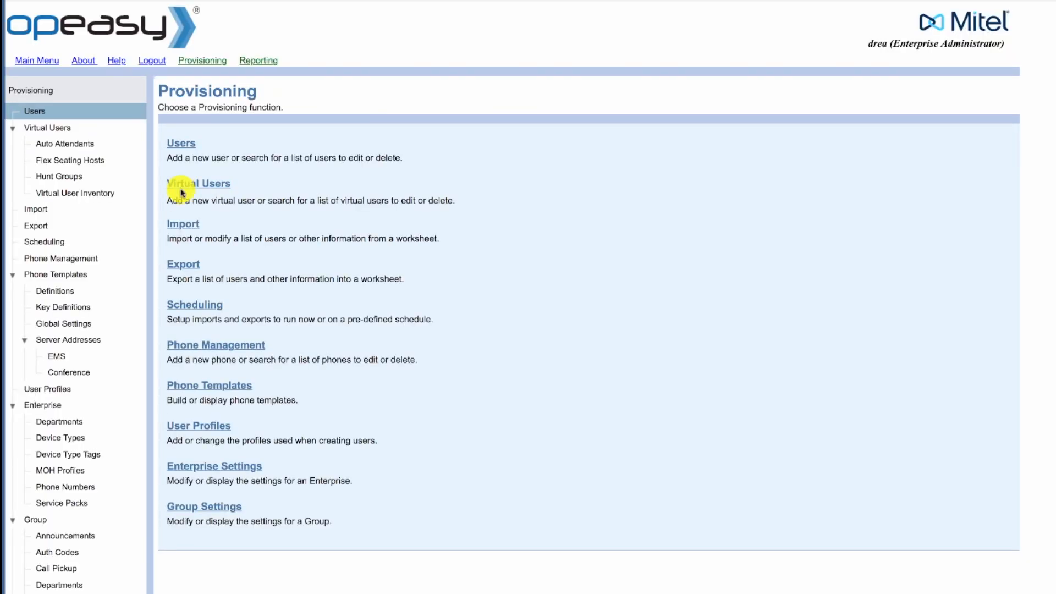
pyautogui.click(183, 434)
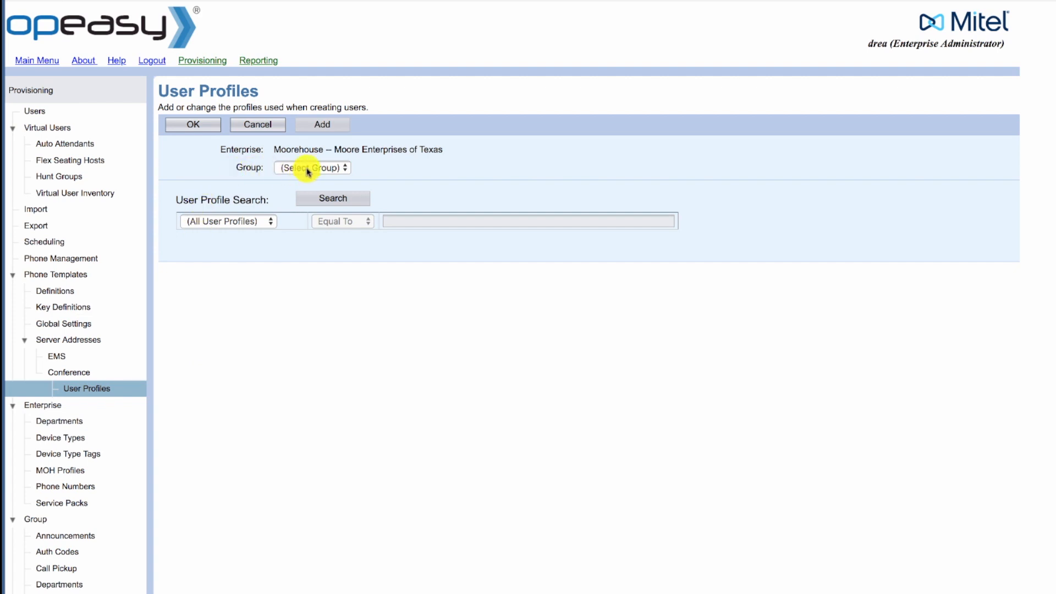
pyautogui.click(309, 169)
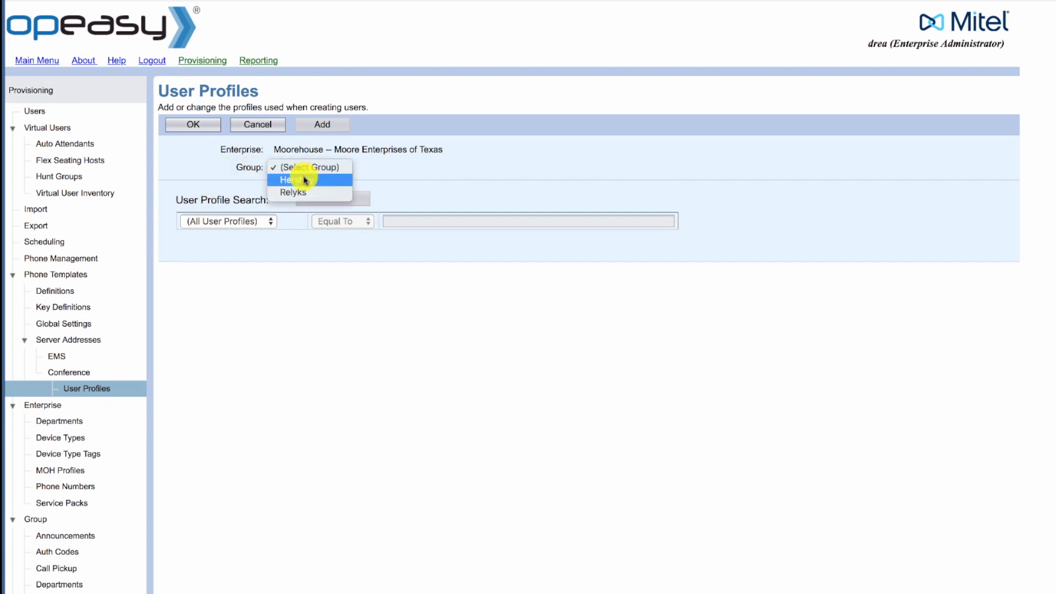
pyautogui.click(304, 180)
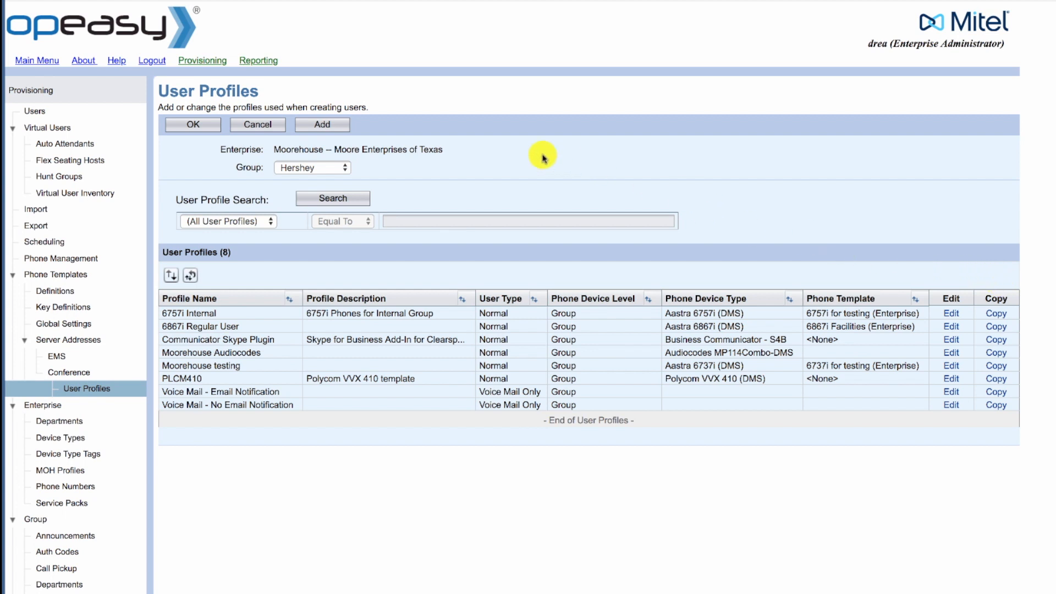
# Start a new user profile in the Hershey group named "6867i Manager Phone", leaving the description empty
pyautogui.click(316, 126)
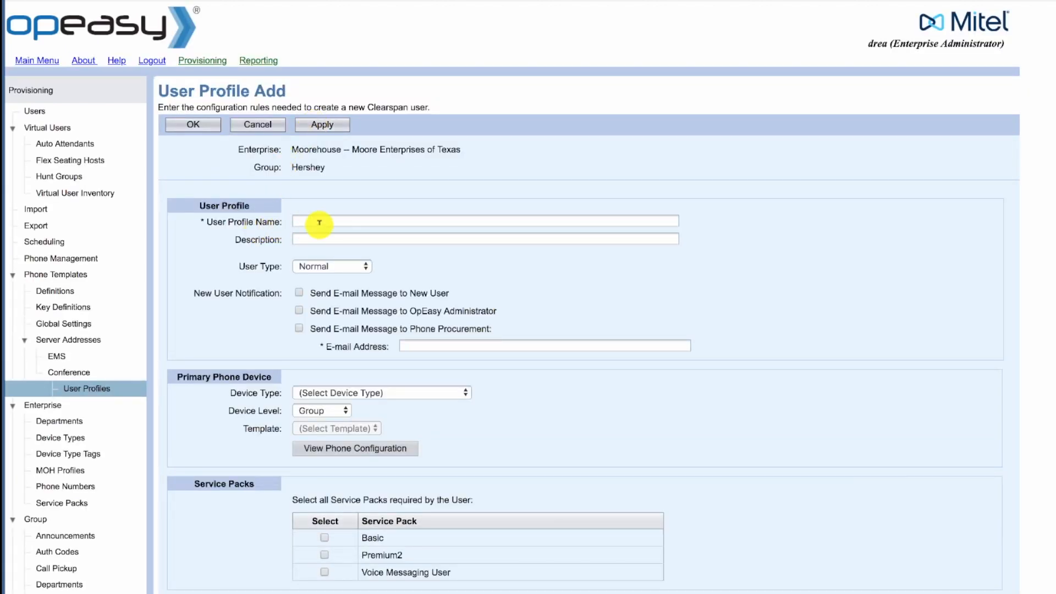
pyautogui.click(360, 220)
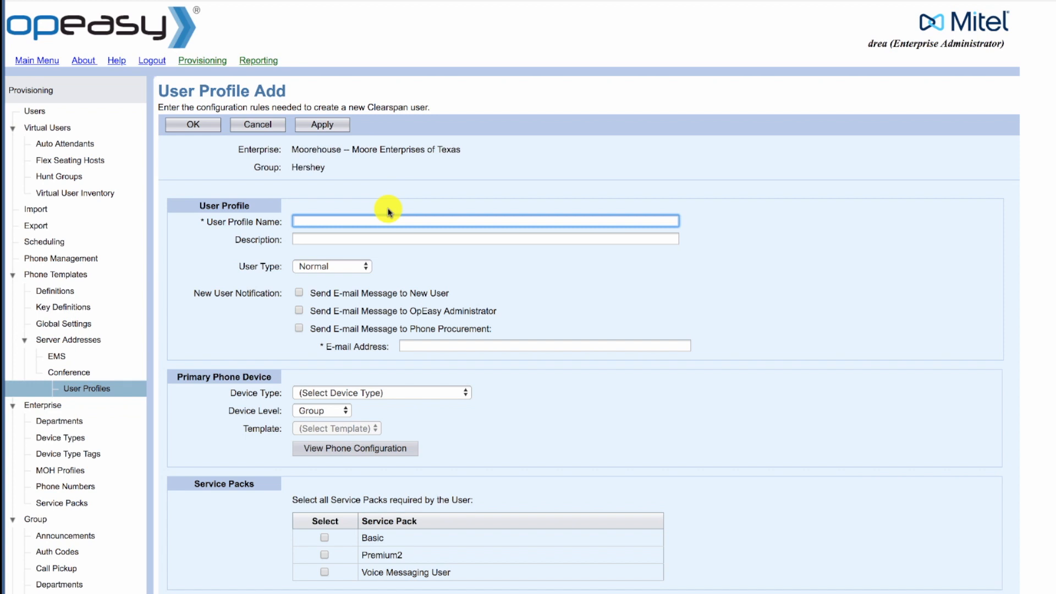
pyautogui.write('6867i')
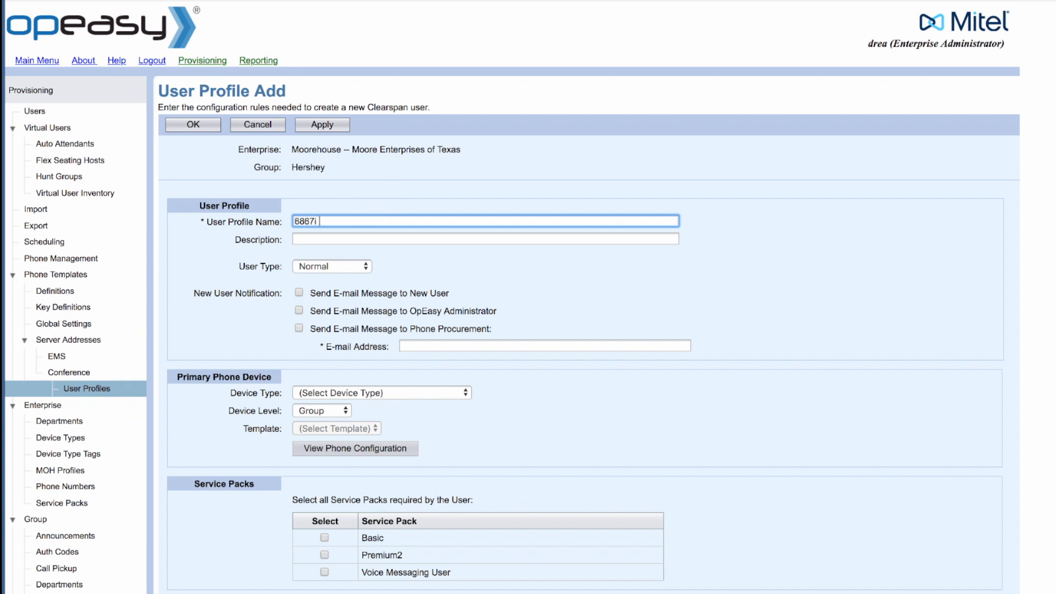
pyautogui.write(' Manager Phone')
pyautogui.click(301, 238)
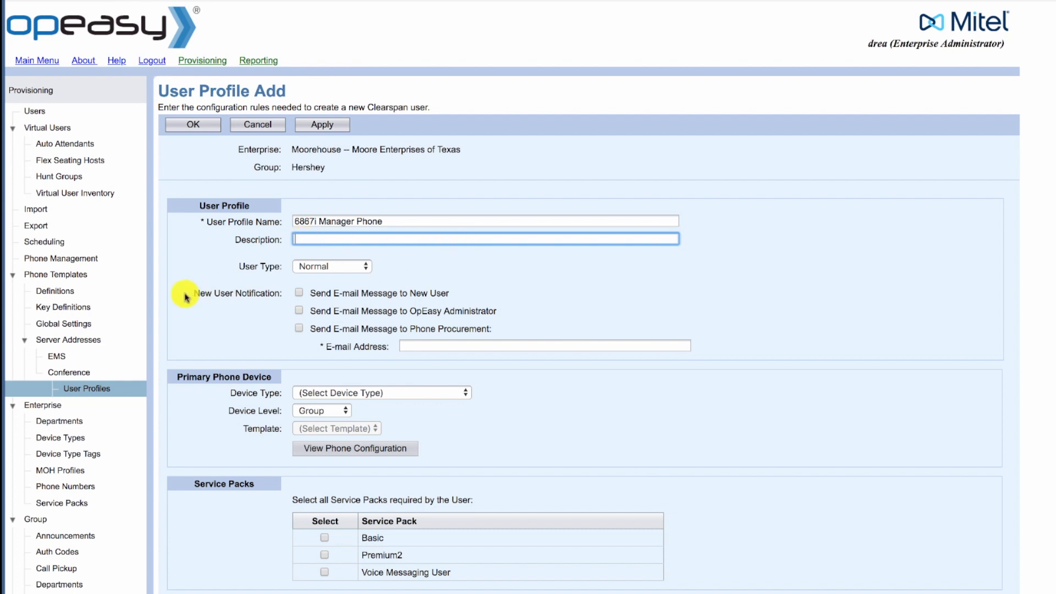
# Keep the profile's user type as Normal and enable the notification e-mail message to the new user
pyautogui.click(317, 267)
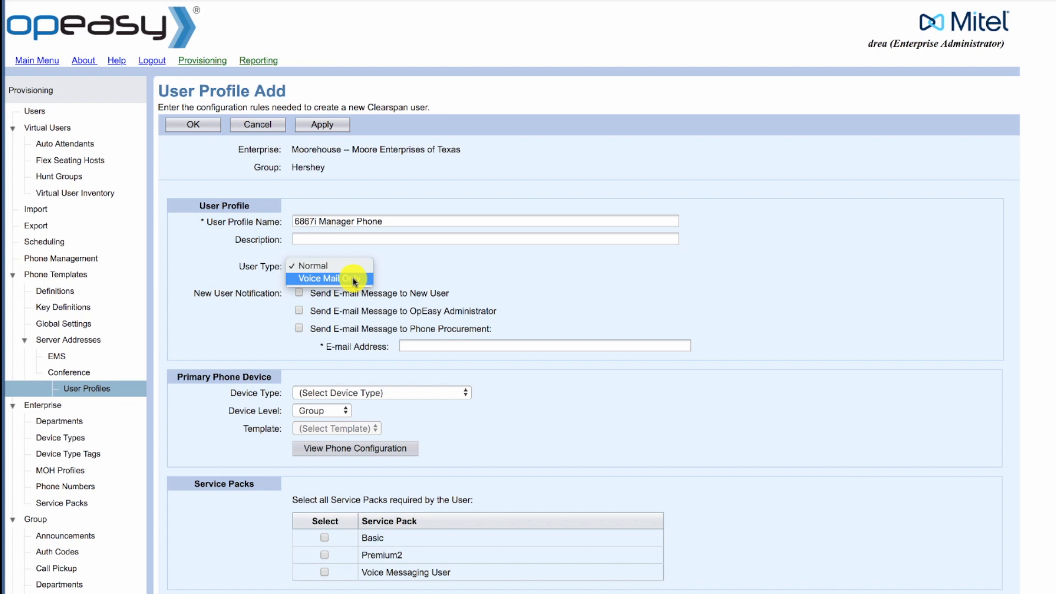
pyautogui.click(308, 267)
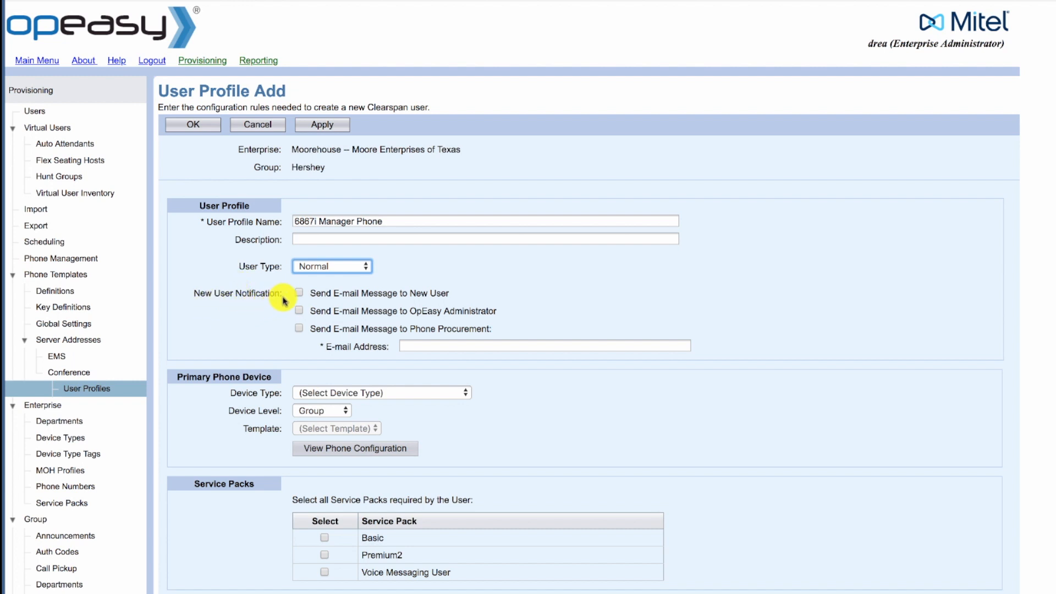
pyautogui.click(300, 294)
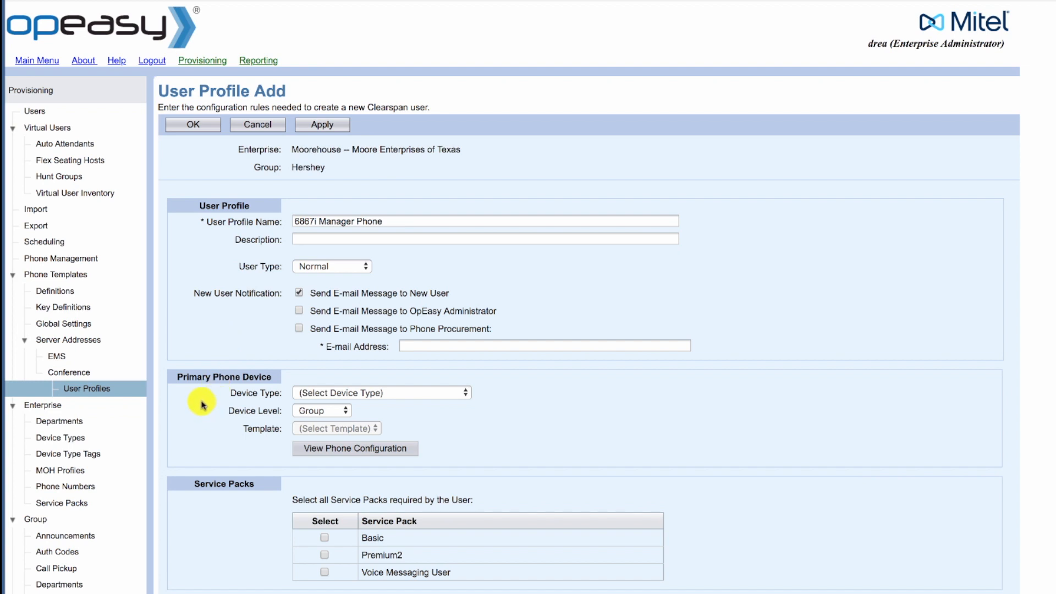
# Configure the primary phone device as Aastra 6867i (DMS) at Group level with the 6867i Facilities 2-Line (Enterprise) template
pyautogui.click(315, 394)
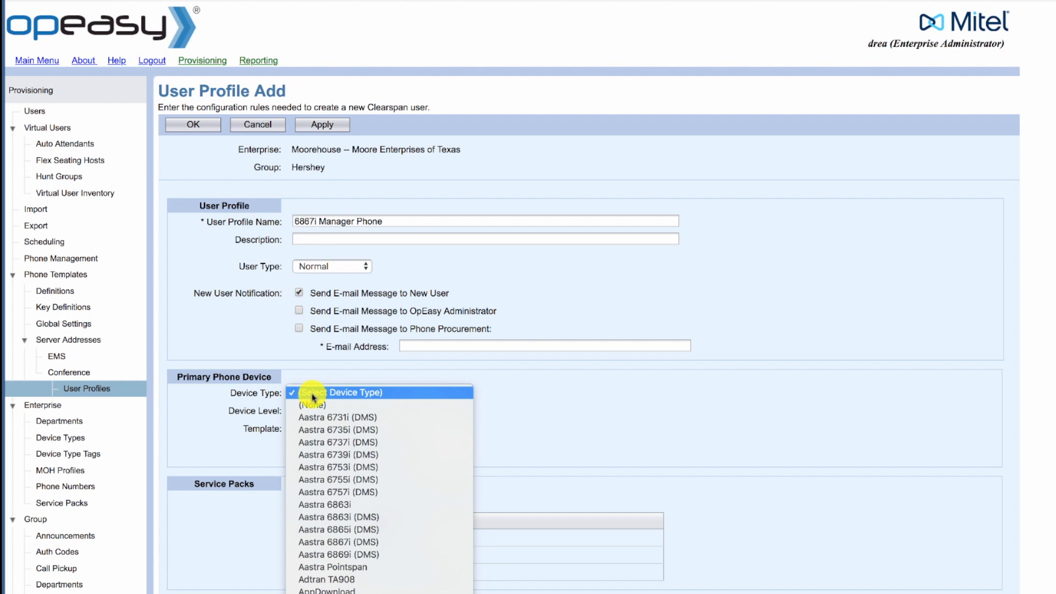
pyautogui.click(341, 542)
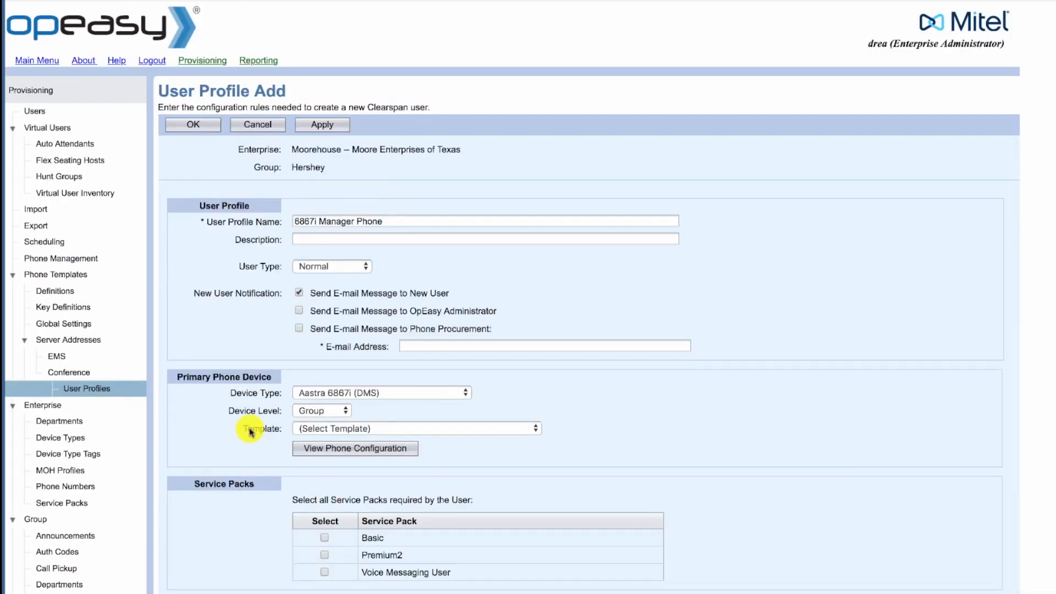
pyautogui.click(313, 414)
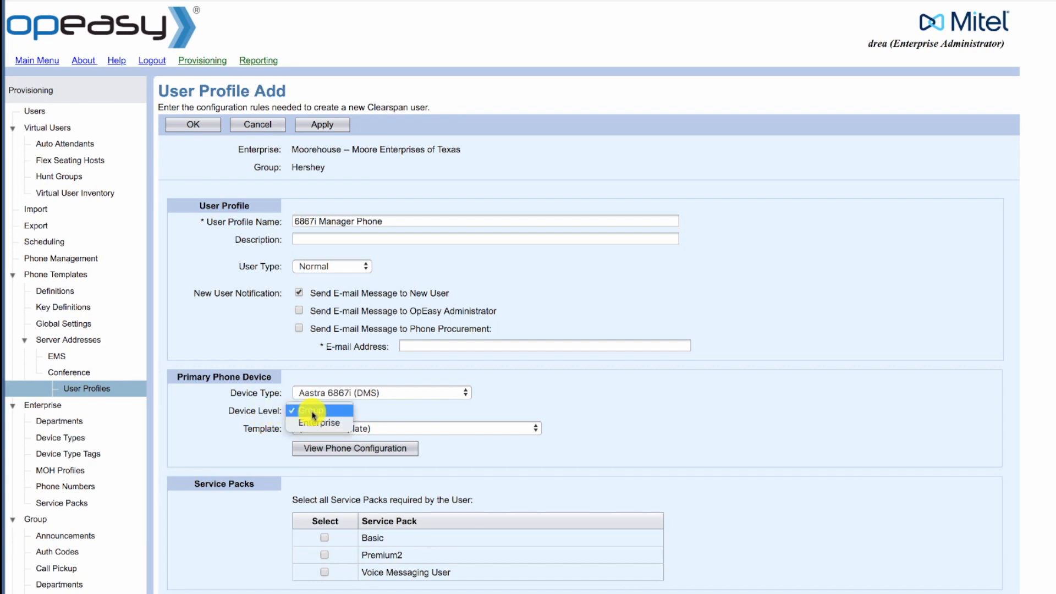
pyautogui.click(215, 428)
pyautogui.click(323, 432)
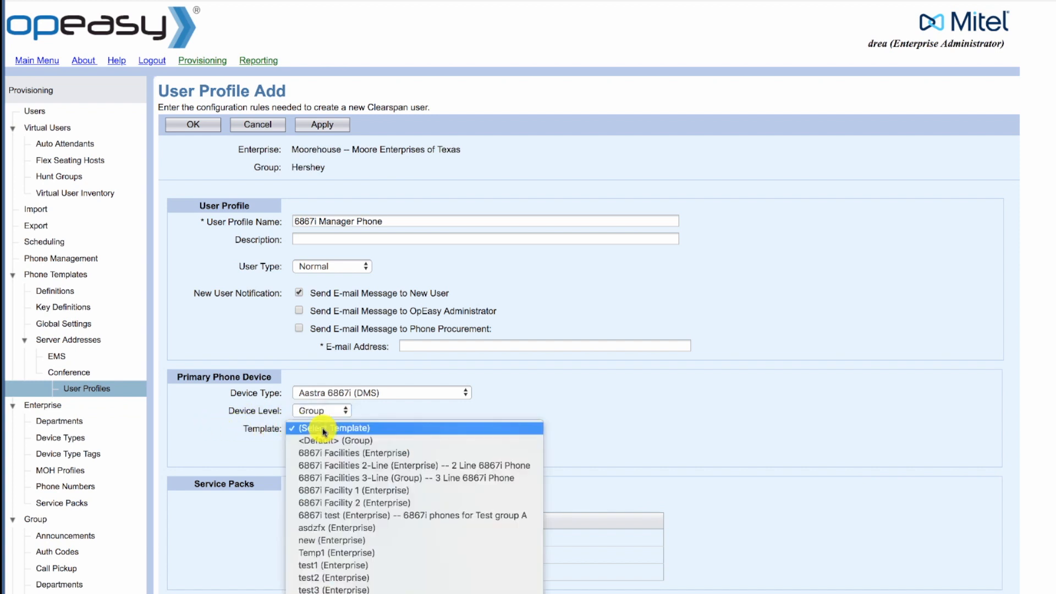
pyautogui.click(356, 469)
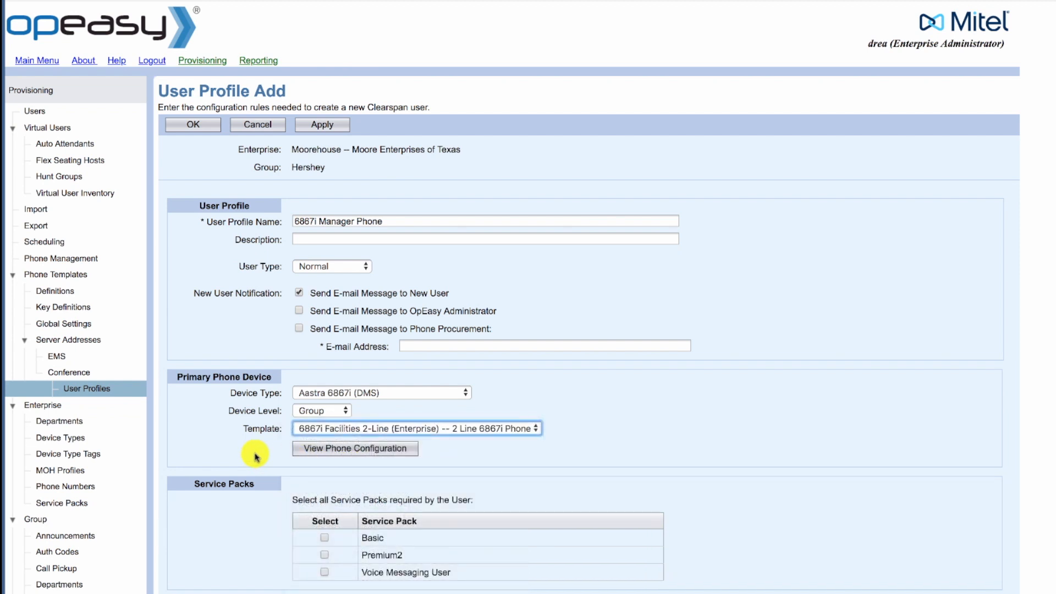
pyautogui.click(199, 452)
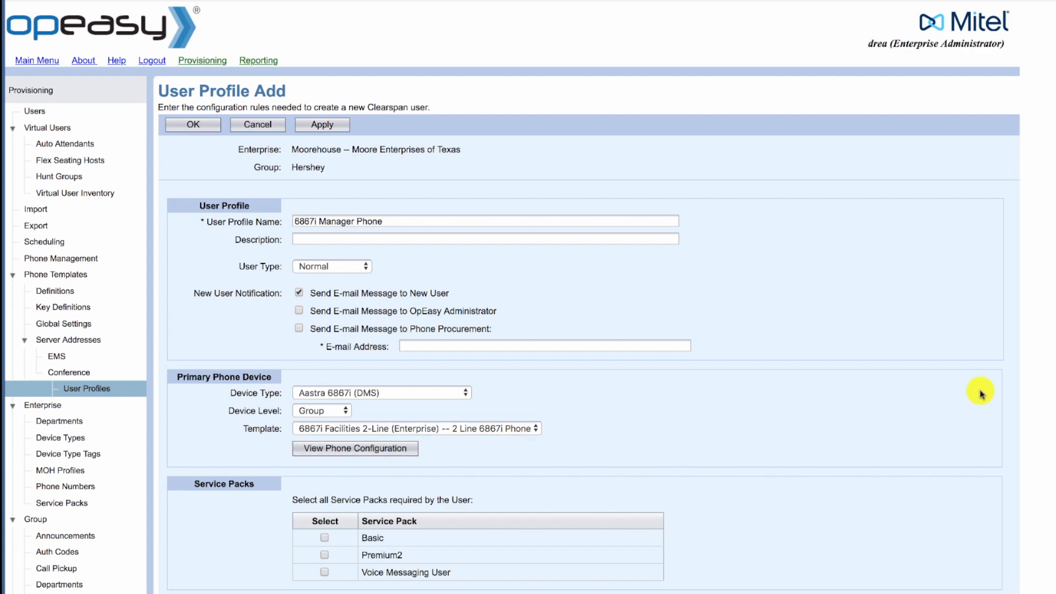
# Assign the Premium2 and Voice Messaging User service packs to the profile
pyautogui.scroll(-10, 528, 297)
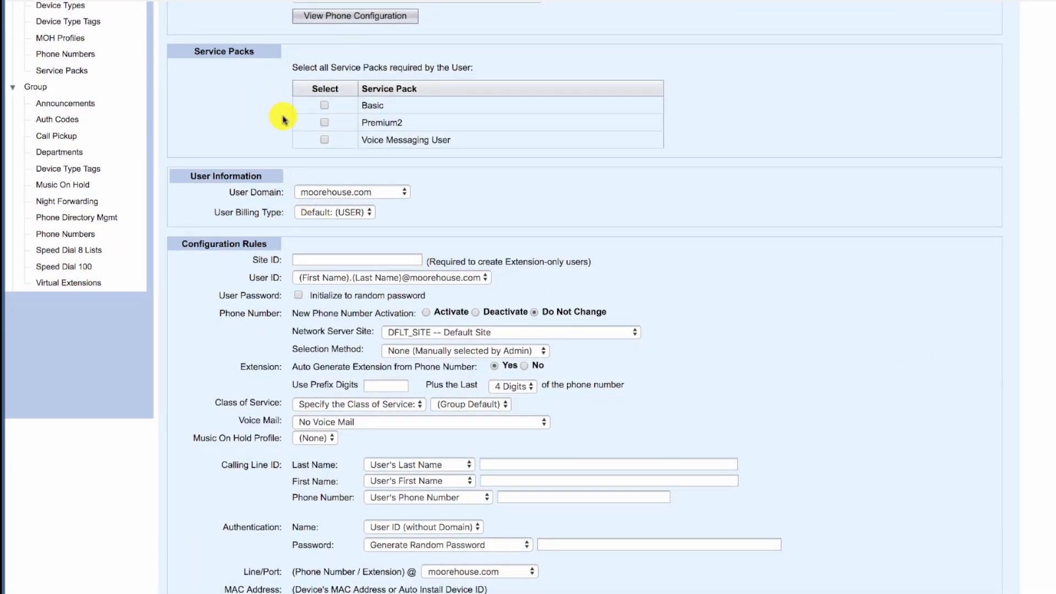
pyautogui.click(325, 122)
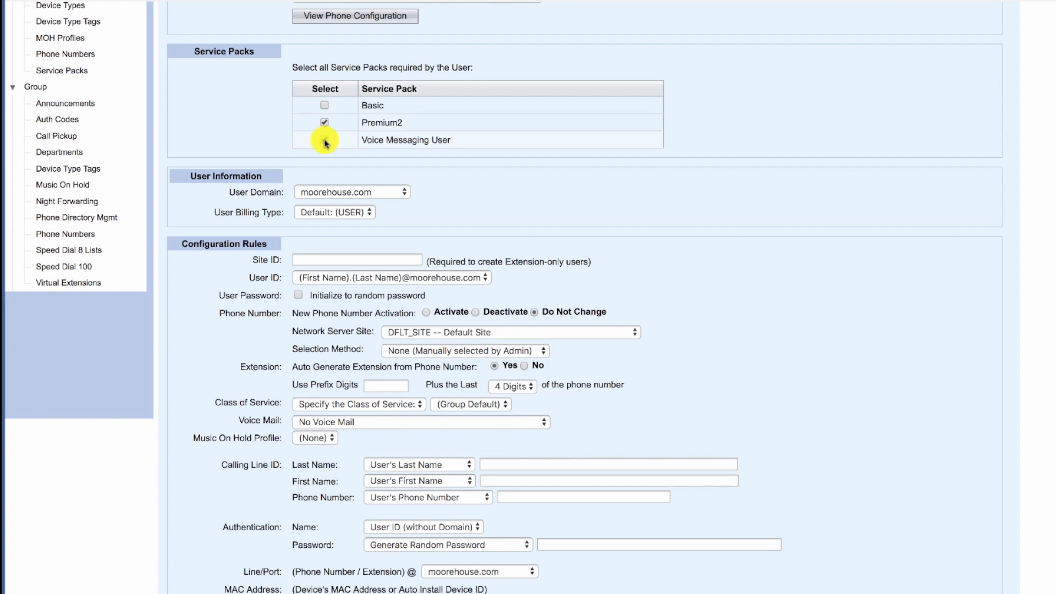
pyautogui.click(324, 141)
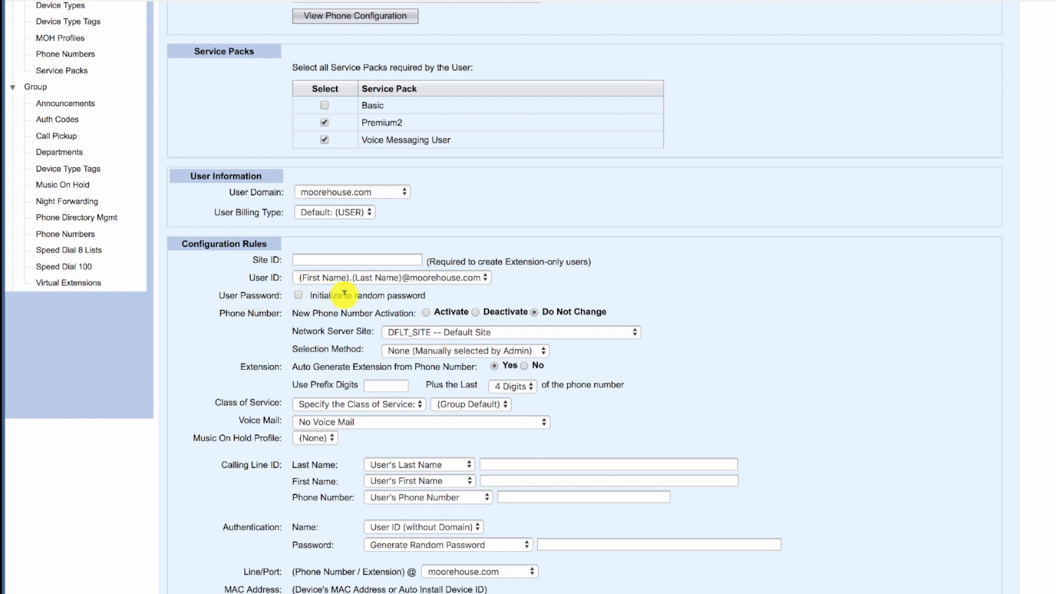
# Initialize the user password to a random one and activate new phone numbers on the DFLT_SITE network server site
pyautogui.click(298, 295)
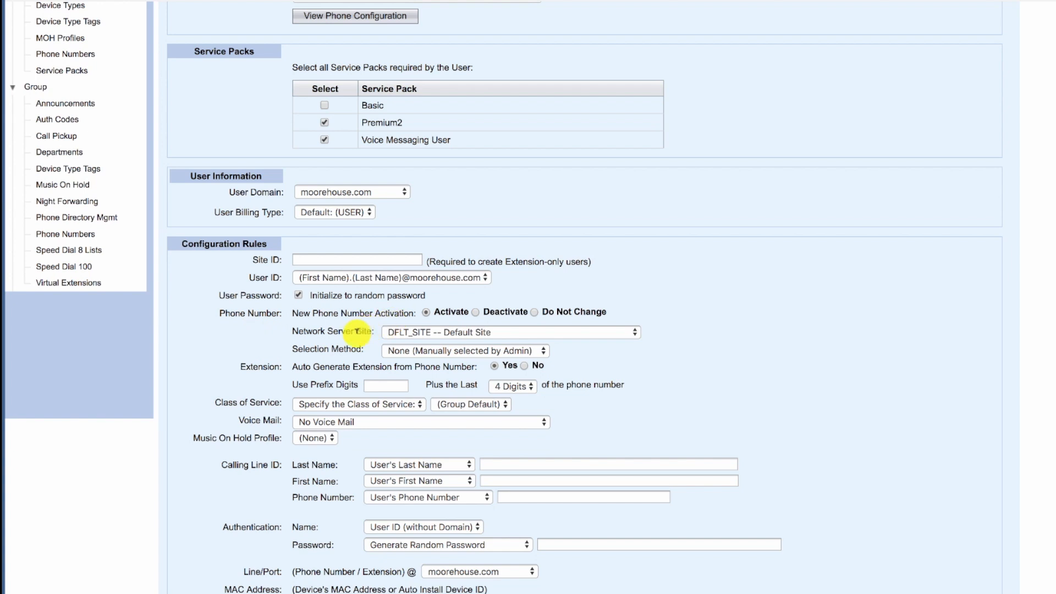
pyautogui.click(410, 334)
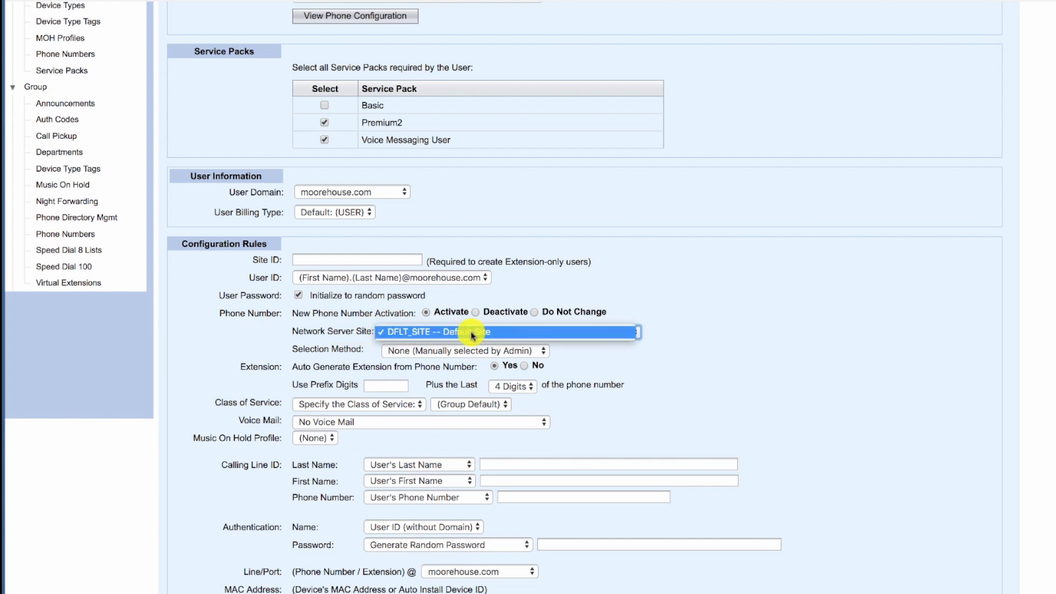
pyautogui.click(269, 339)
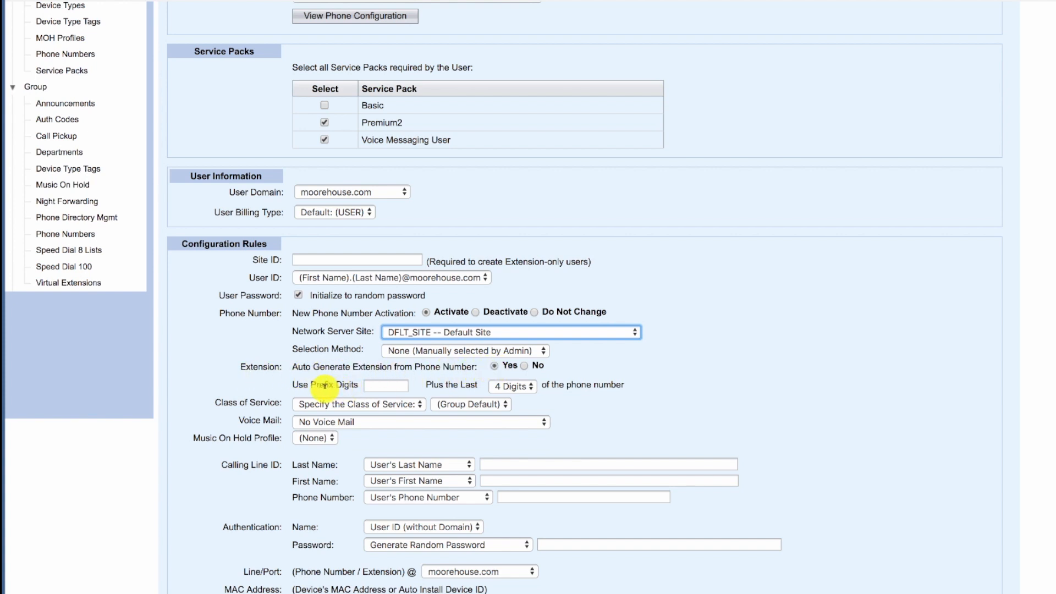
# Set extensions to be generated from prefix digit 5 plus the last 4 digits of the phone number
pyautogui.click(502, 386)
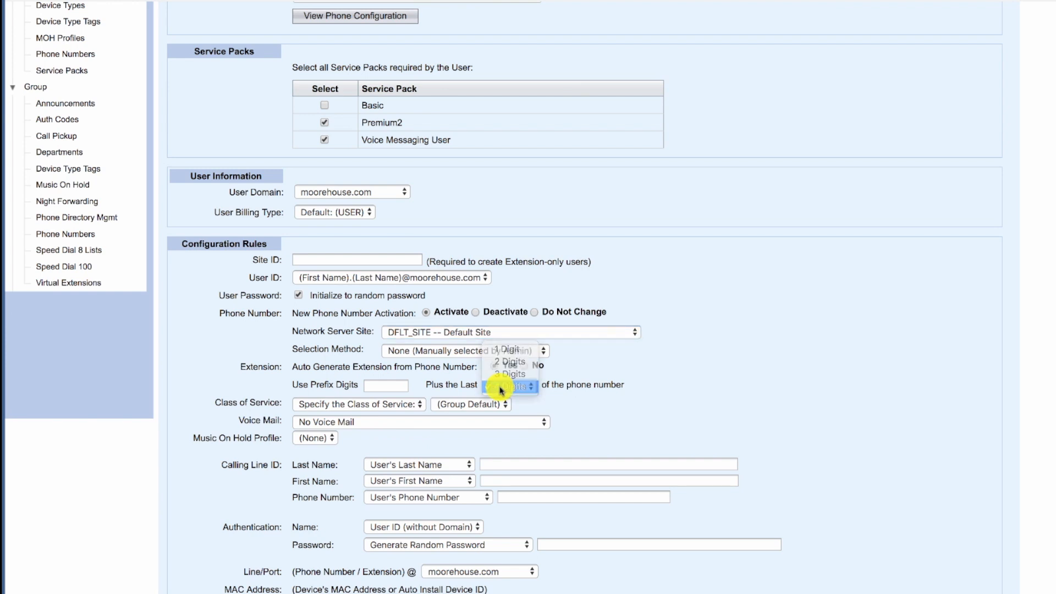
pyautogui.click(501, 387)
pyautogui.click(406, 386)
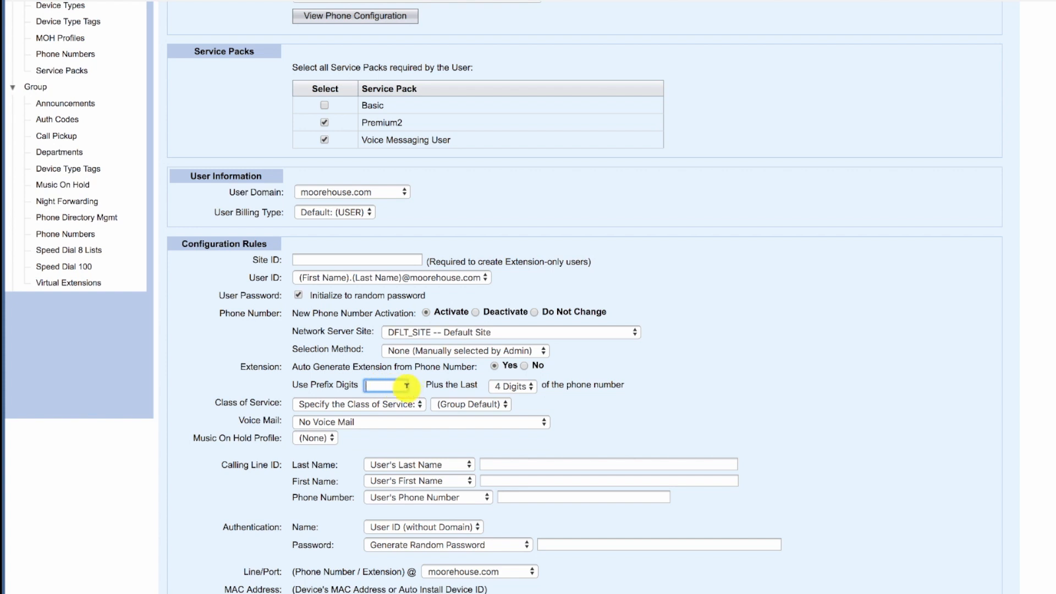
pyautogui.write('5')
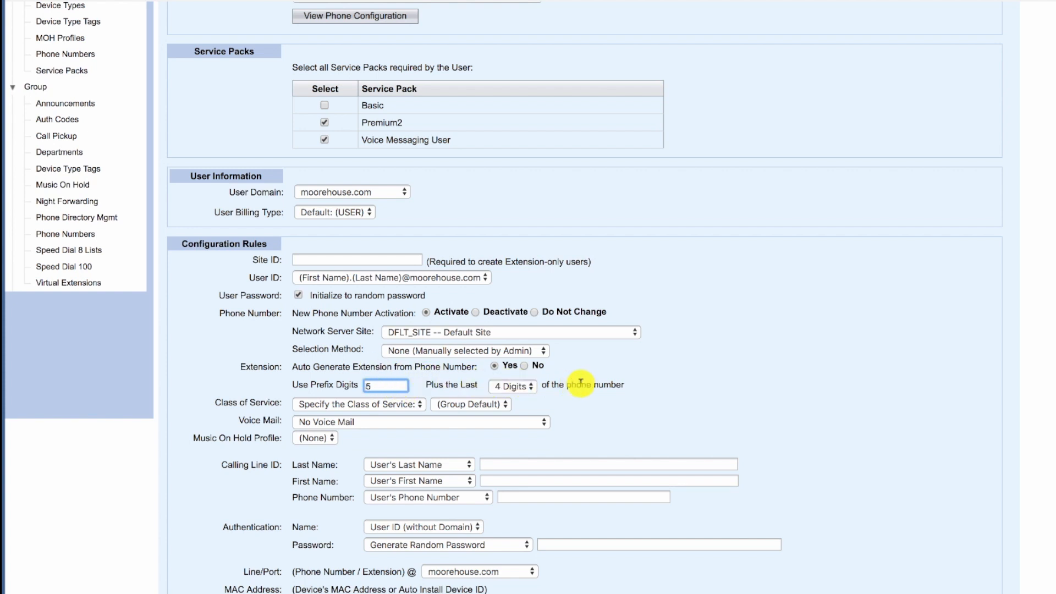
pyautogui.click(245, 390)
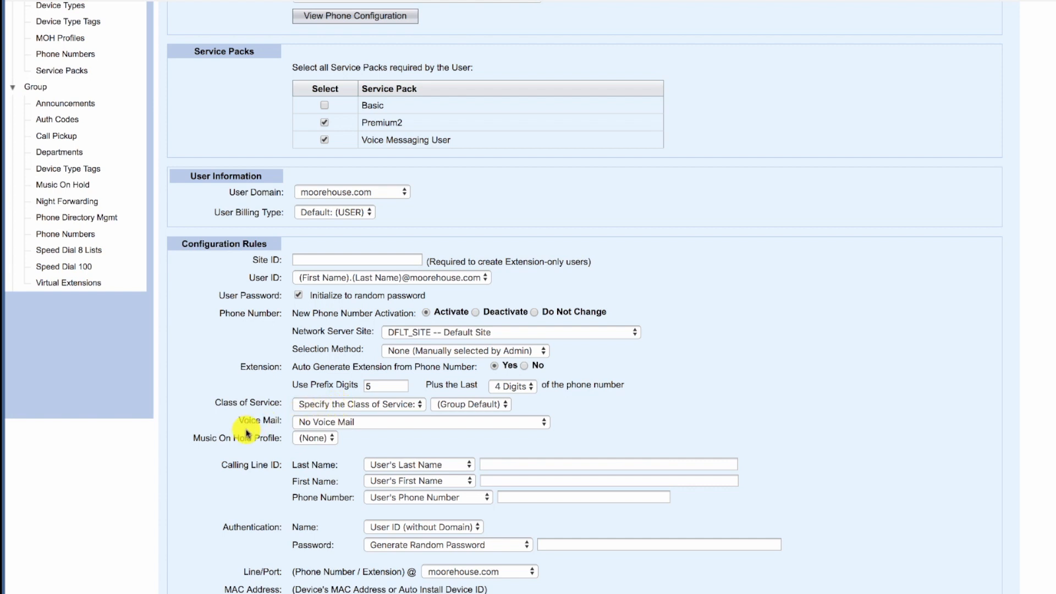
# Set voice mail to "Selectable, with Default: Voice Mail - E-mail Notification" and the group mail server's e-mail domain to tb20.aastra.com
pyautogui.click(343, 423)
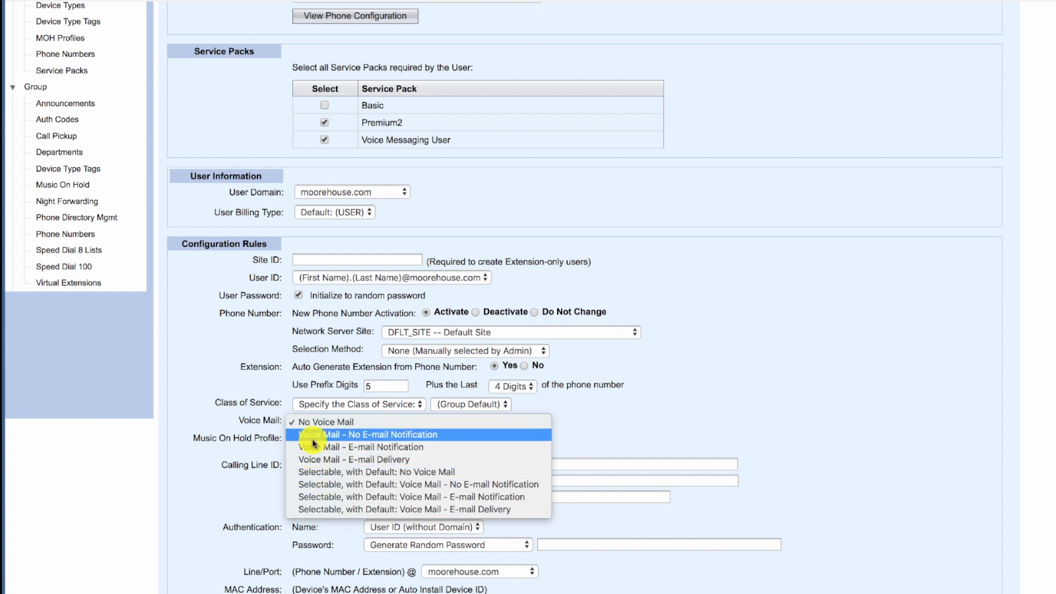
pyautogui.click(314, 497)
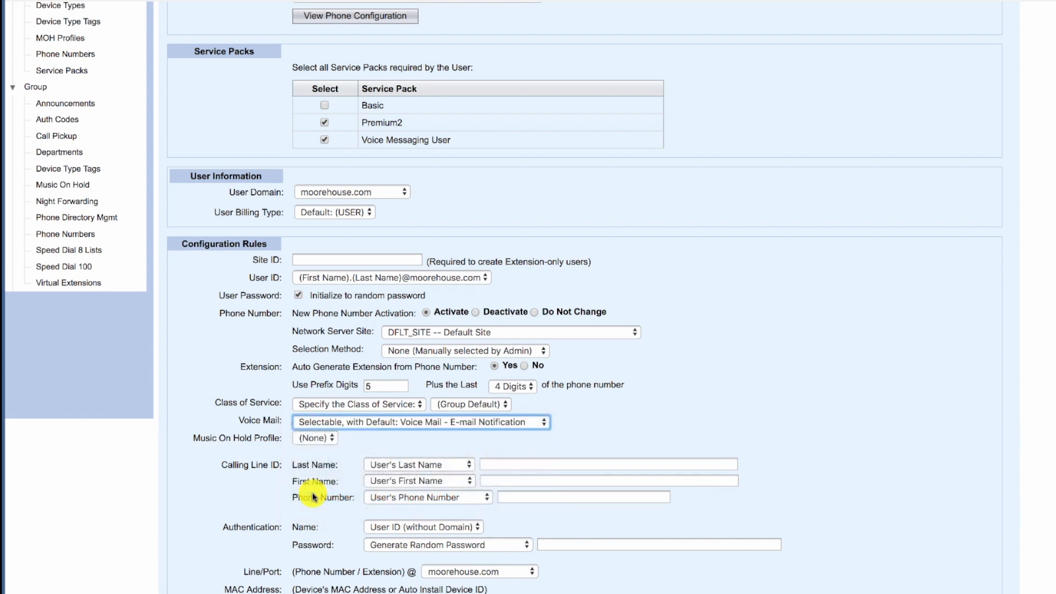
pyautogui.scroll(10, 275, 494)
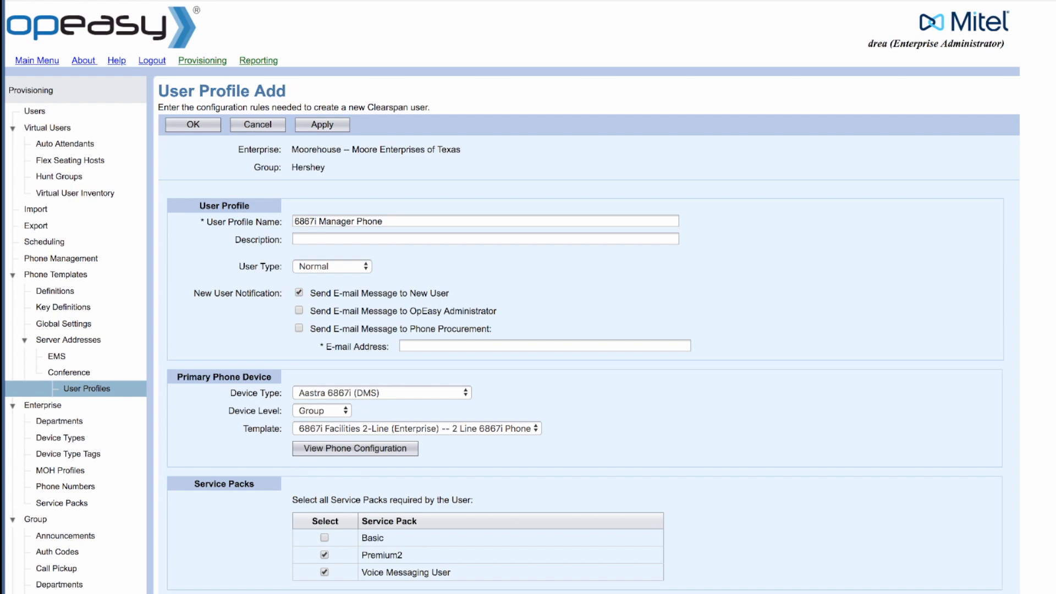
pyautogui.scroll(-10, 512, 297)
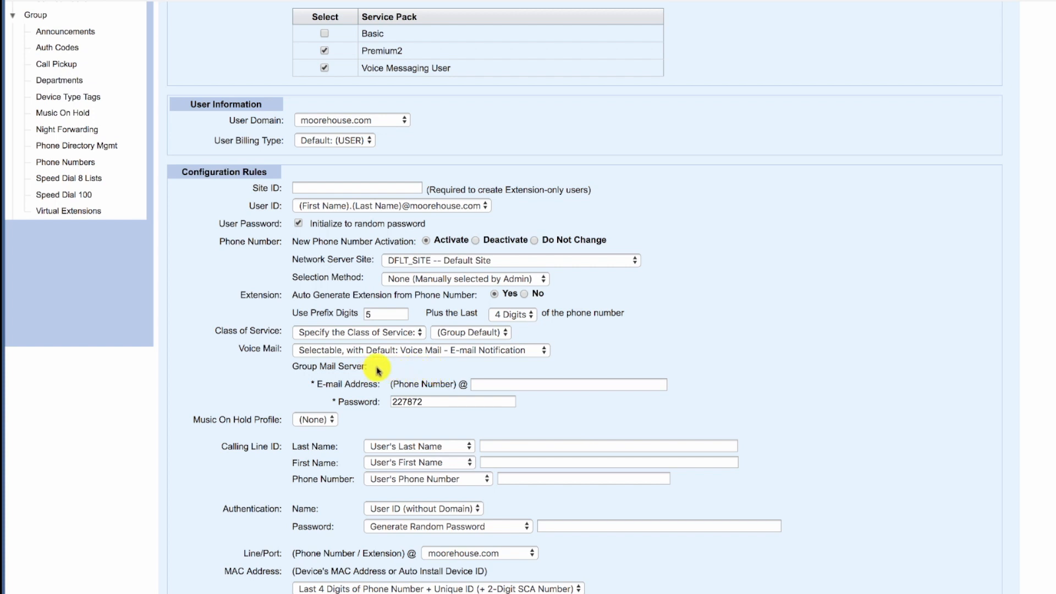
pyautogui.click(485, 383)
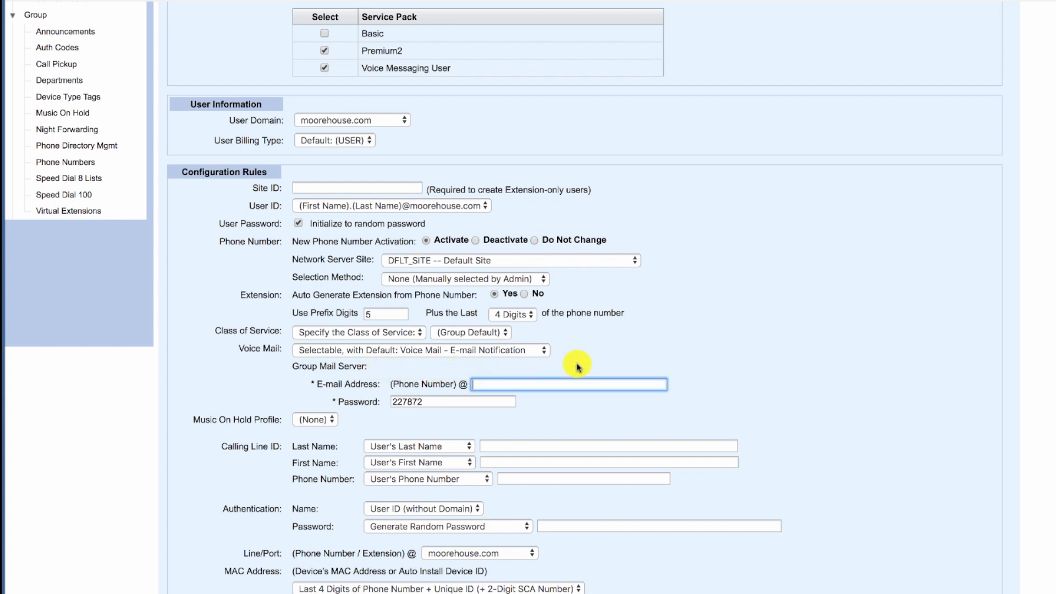
pyautogui.write('tb20.aastra.co')
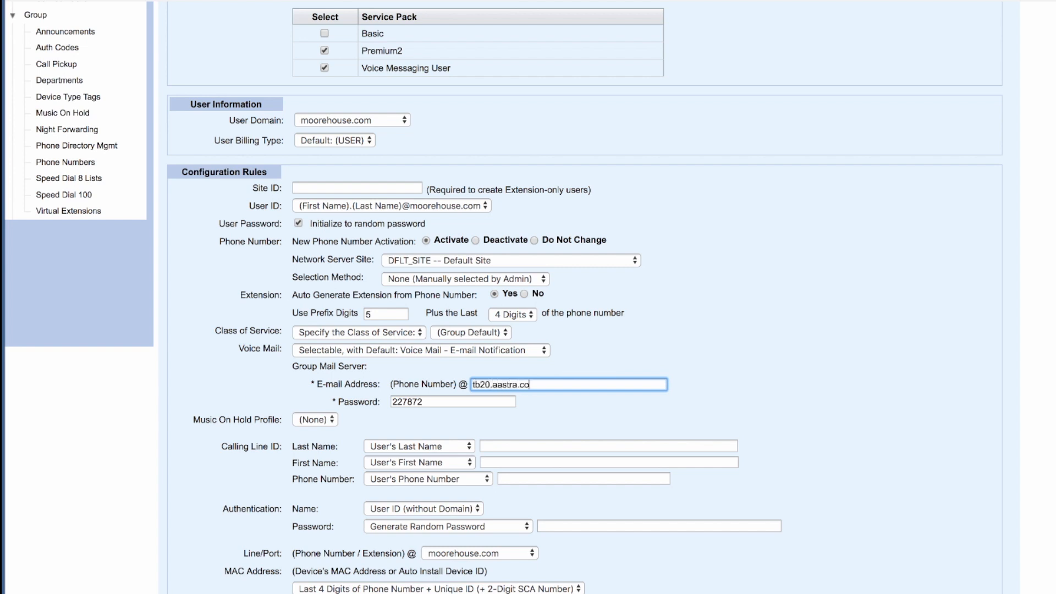
pyautogui.write('m')
pyautogui.click(439, 401)
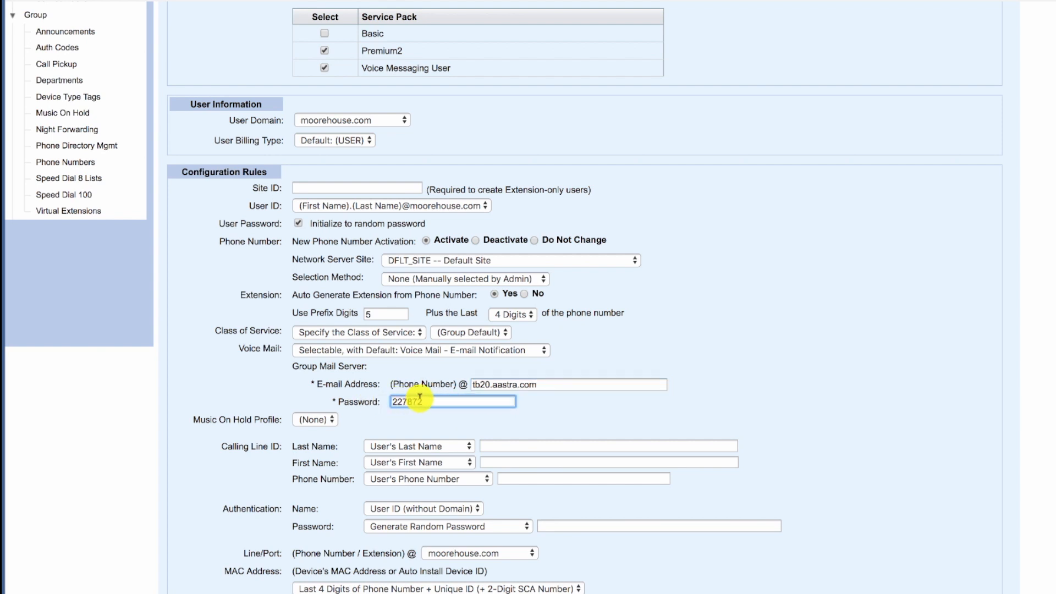
pyautogui.click(274, 398)
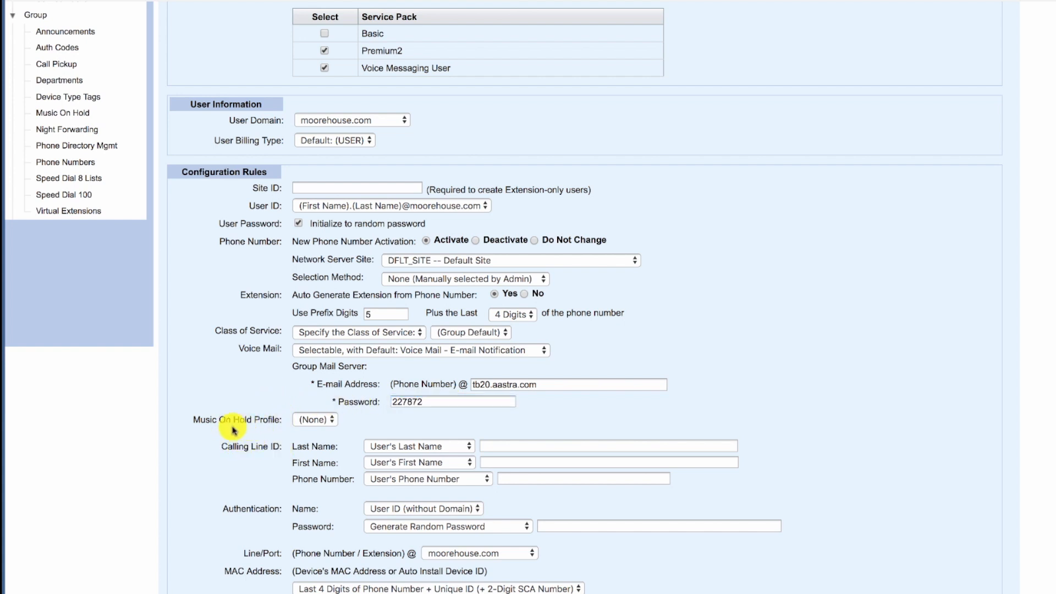
# Try specifying a custom last name for the calling line ID, and return it to the user's last name
pyautogui.click(307, 422)
pyautogui.click(306, 423)
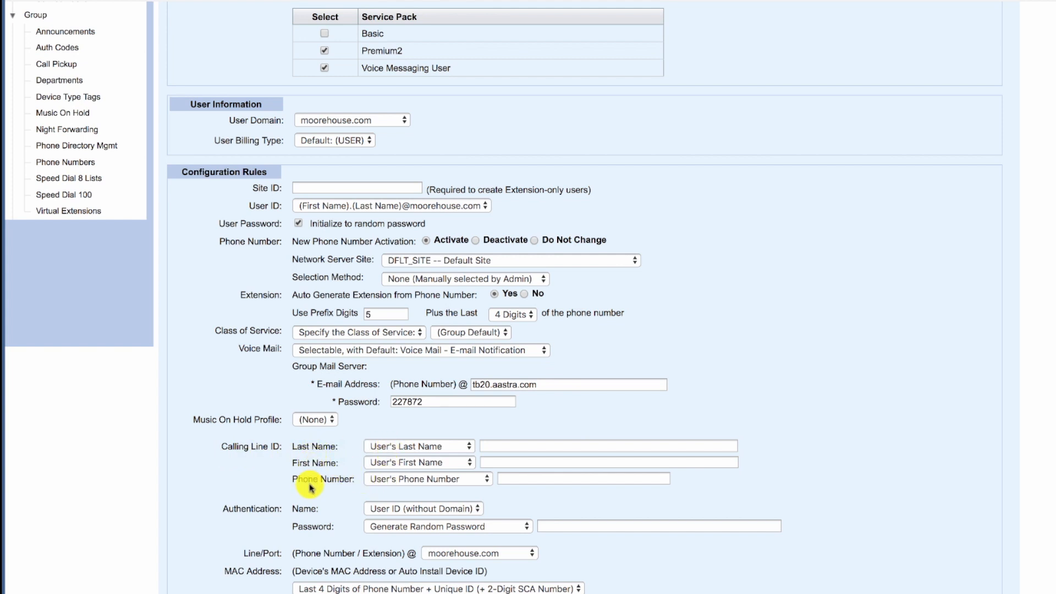
pyautogui.click(385, 448)
pyautogui.click(395, 461)
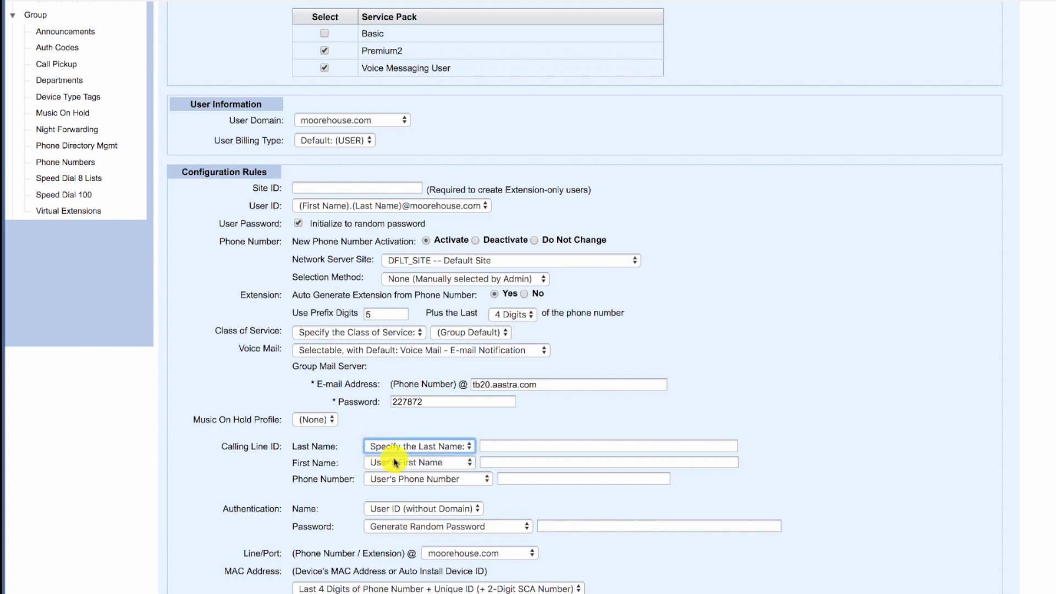
pyautogui.click(534, 446)
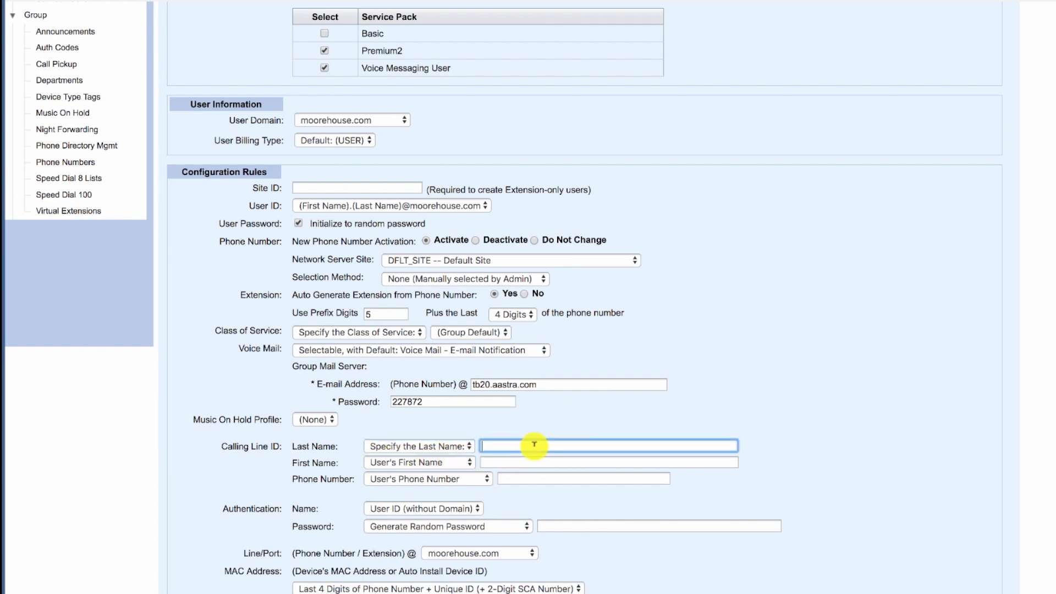
pyautogui.click(422, 446)
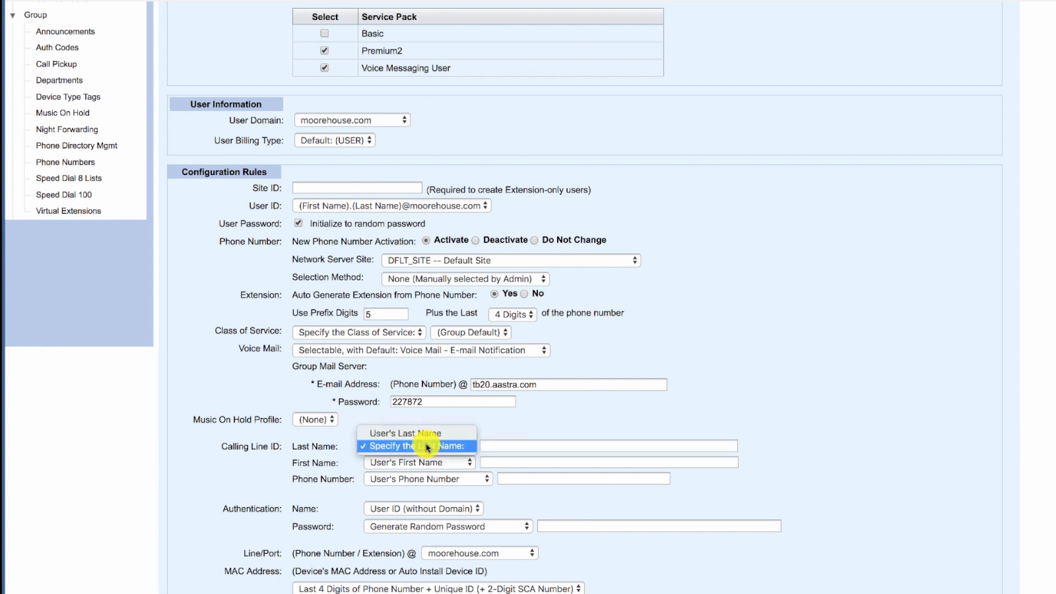
pyautogui.click(416, 434)
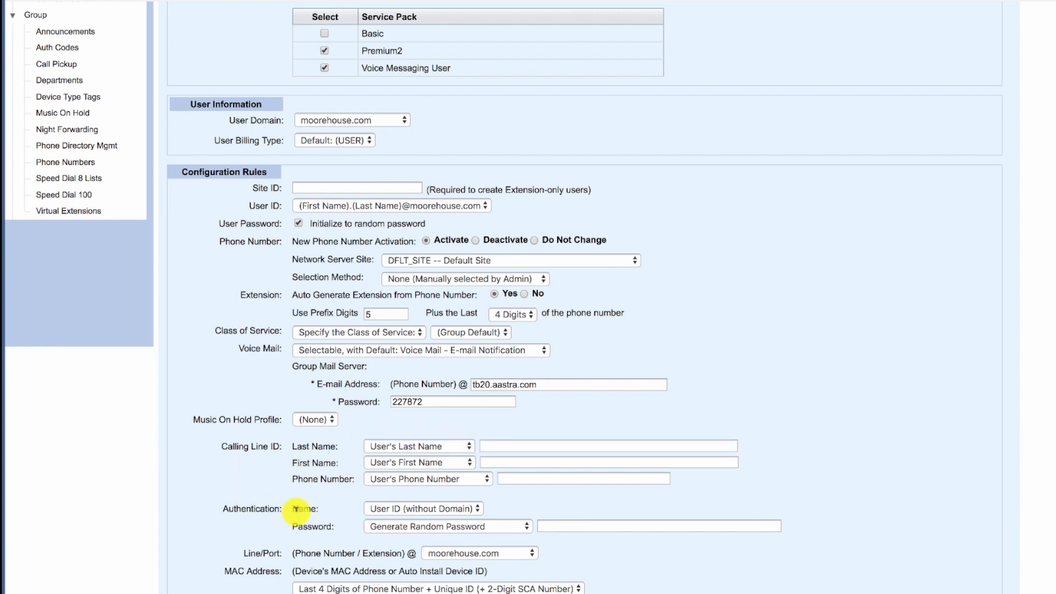
# Set the authentication name rule to Generate Unique ID
pyautogui.click(392, 514)
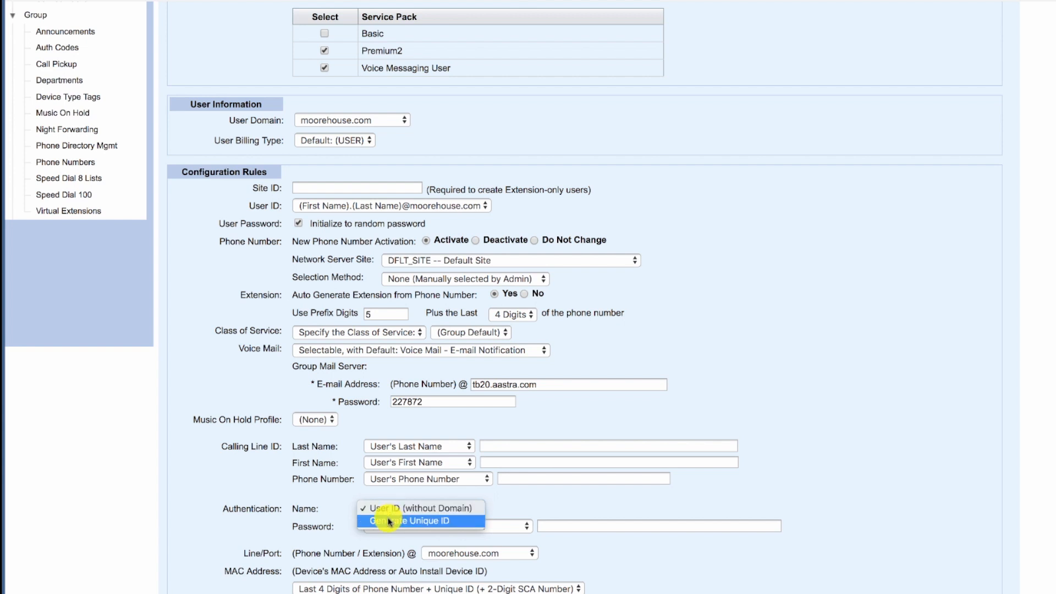
pyautogui.click(388, 522)
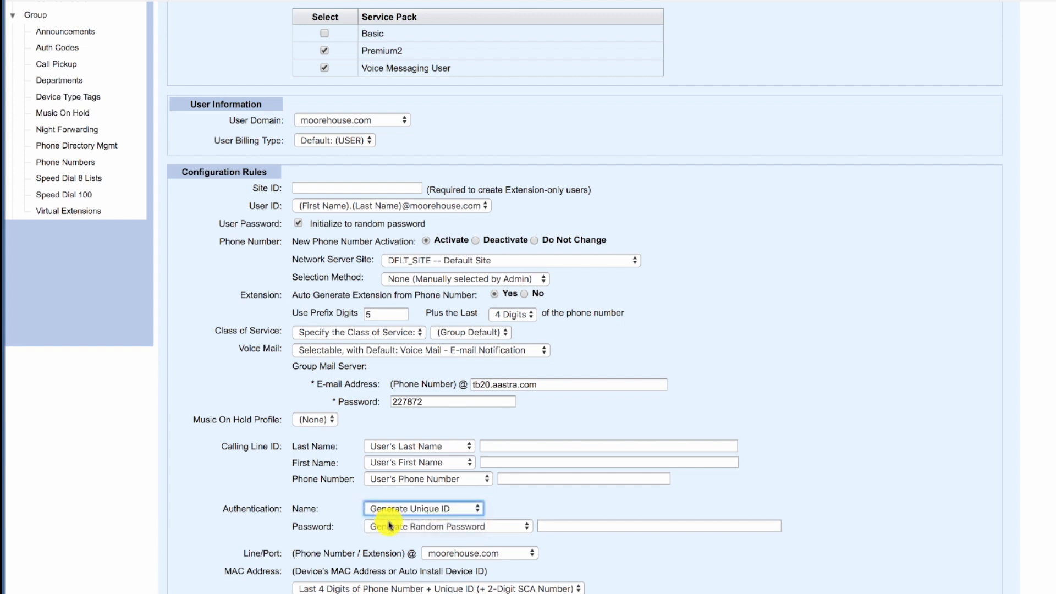
pyautogui.click(322, 531)
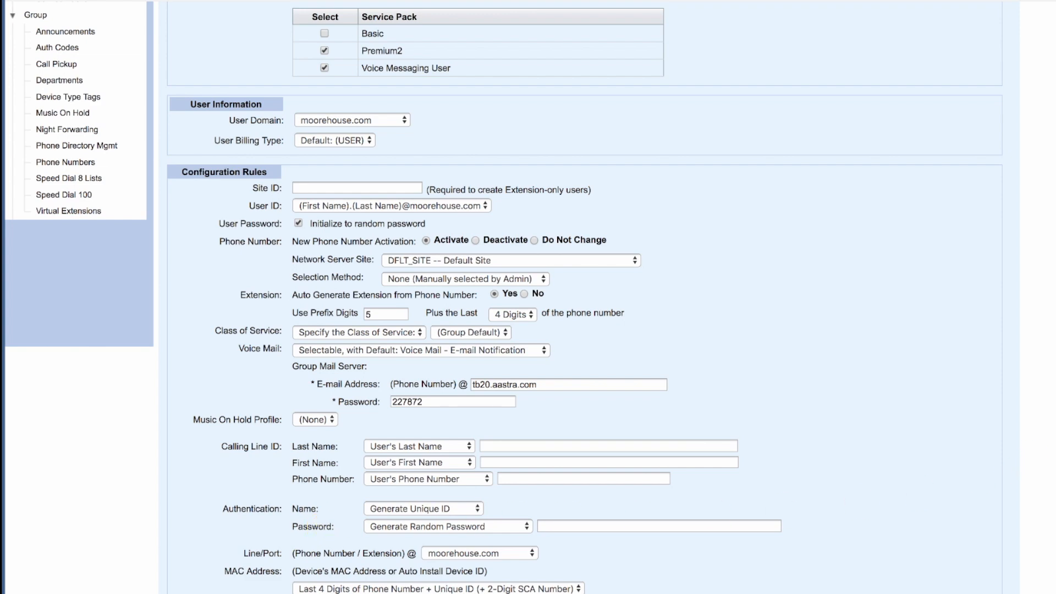
# Set the MAC address rule to "Phone Number (or Extension + Unique ID) (+ 2-Digit SCA Number)" and choose a 4-digit random device access password
pyautogui.scroll(-5, 743, 447)
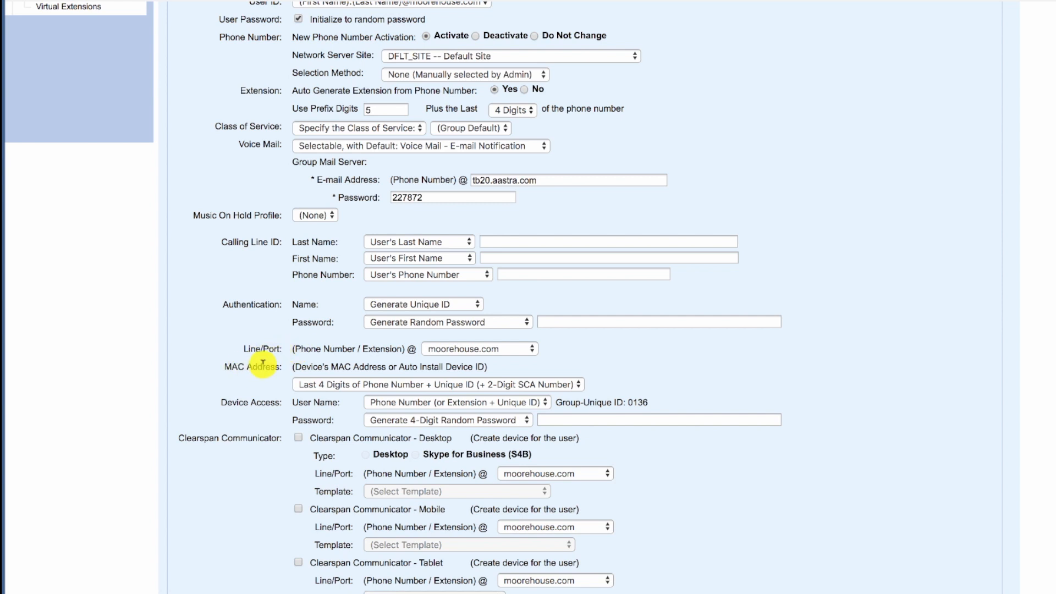
pyautogui.click(316, 389)
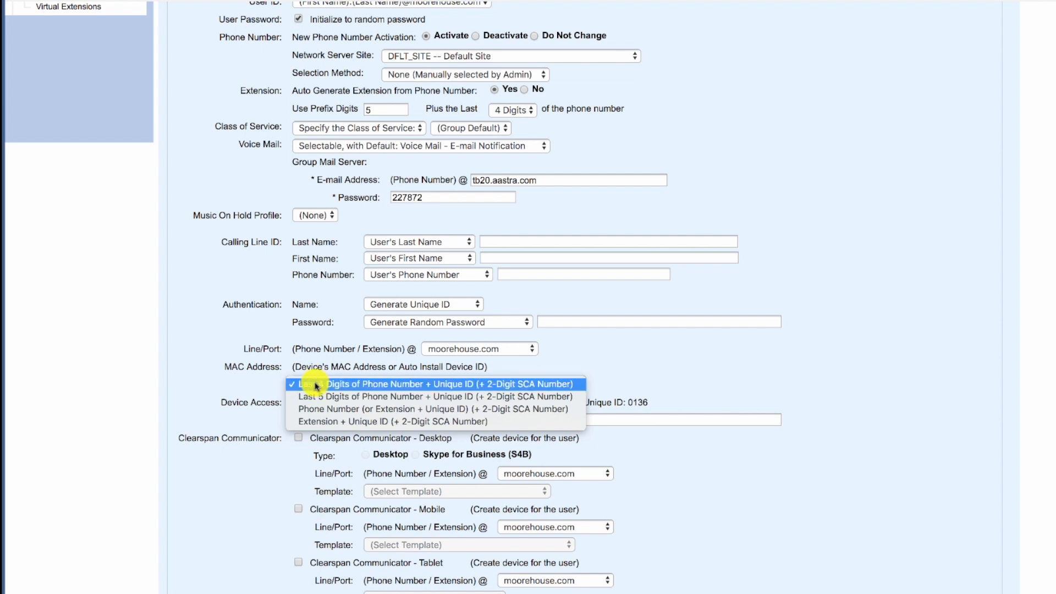
pyautogui.click(316, 410)
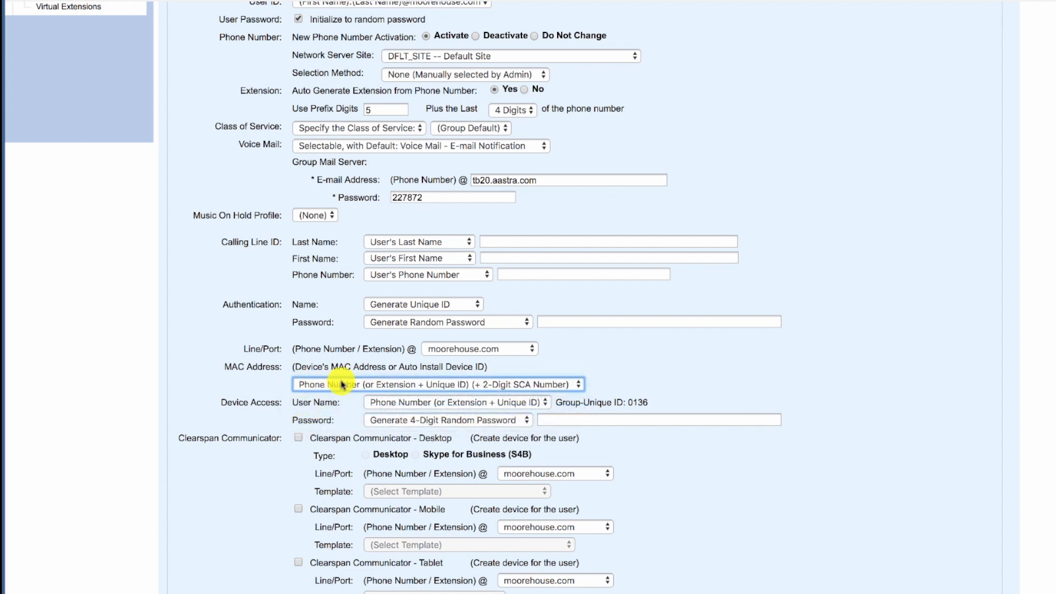
pyautogui.click(235, 390)
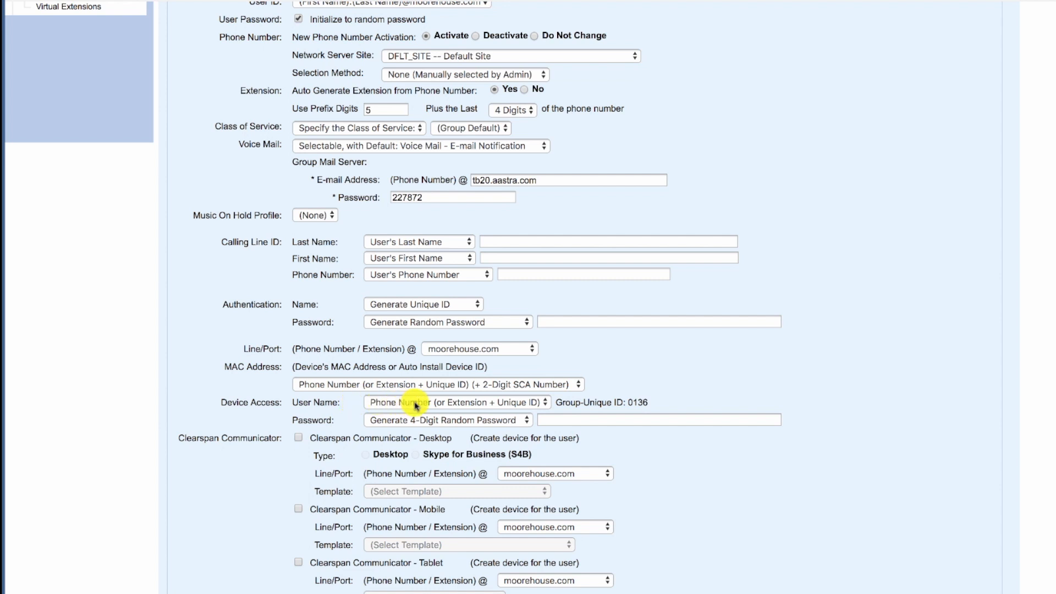
pyautogui.click(387, 423)
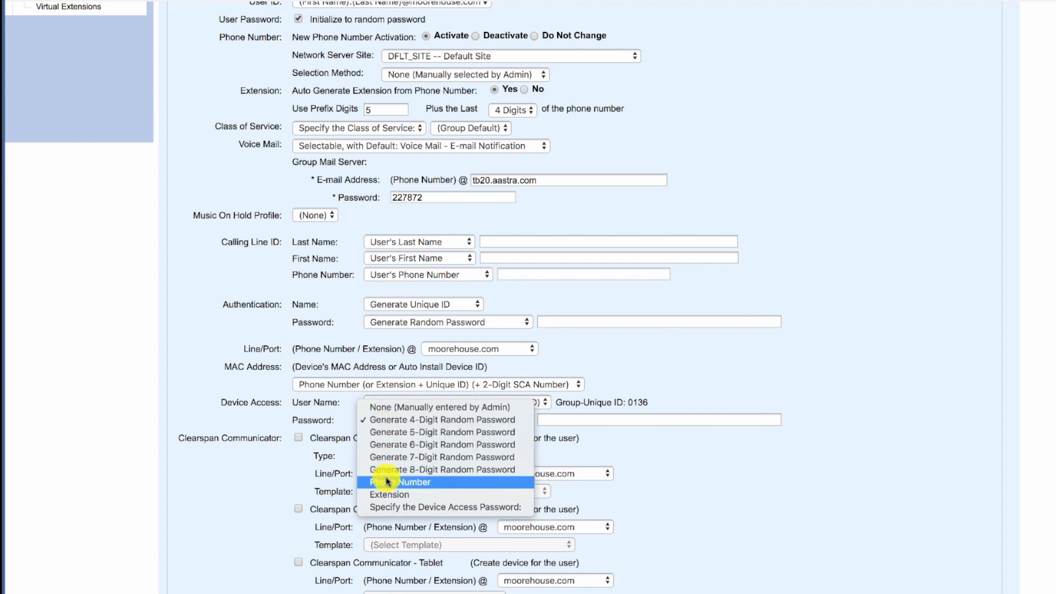
pyautogui.click(387, 426)
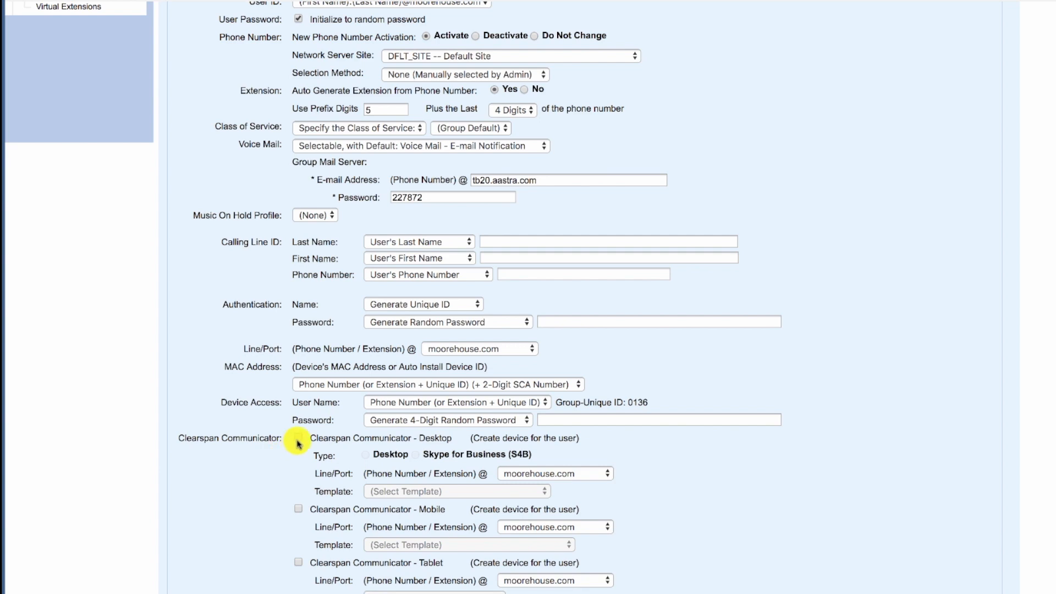
# Enable Clearspan Communicator - Desktop with type Desktop and the Moorehouse Communicator (Enterprise) template, and save the user profile
pyautogui.click(298, 440)
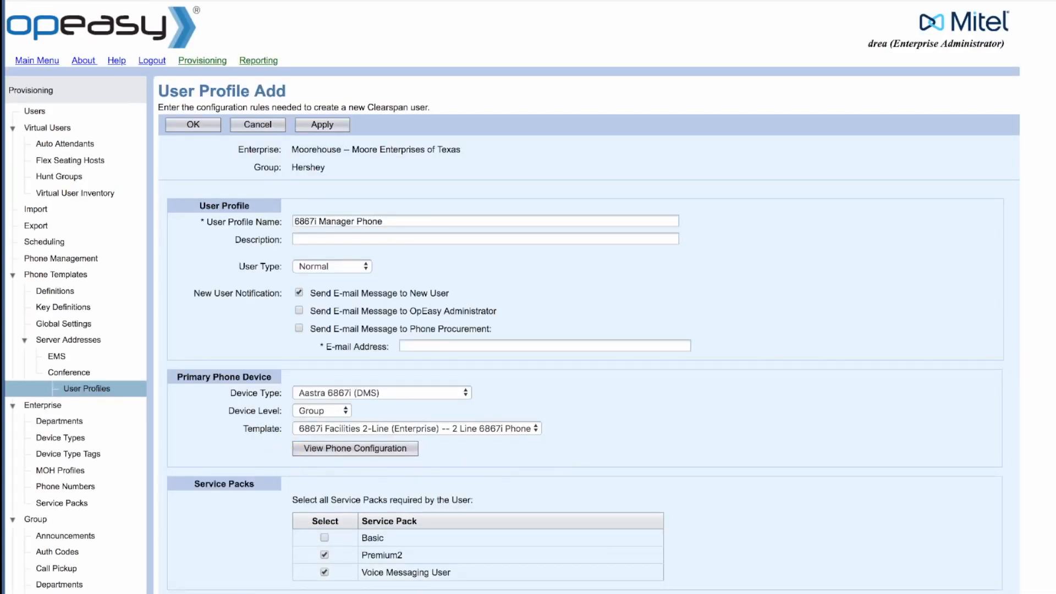
pyautogui.scroll(-15, 528, 297)
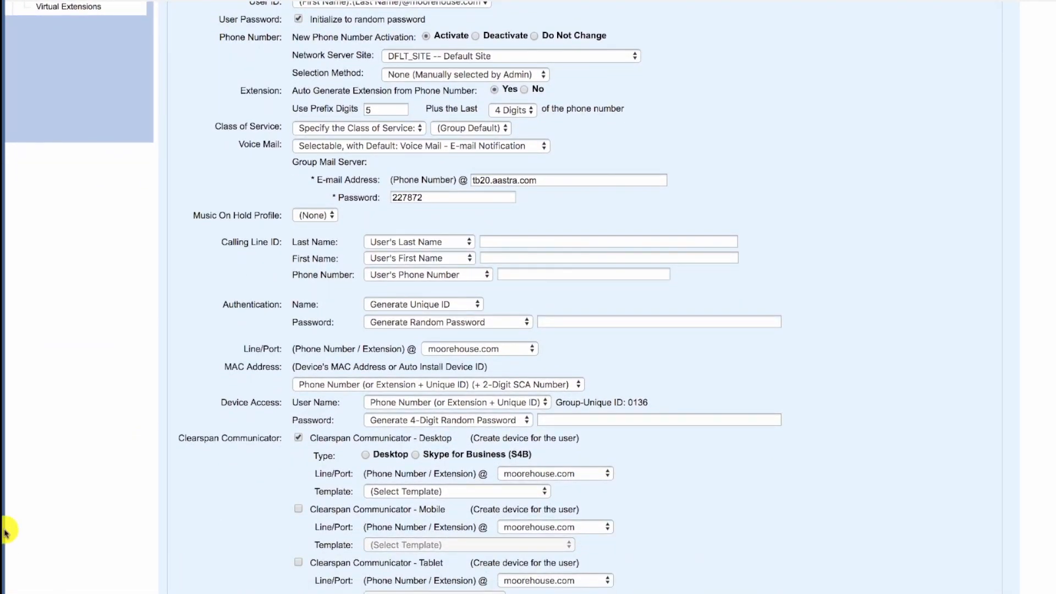
pyautogui.click(365, 456)
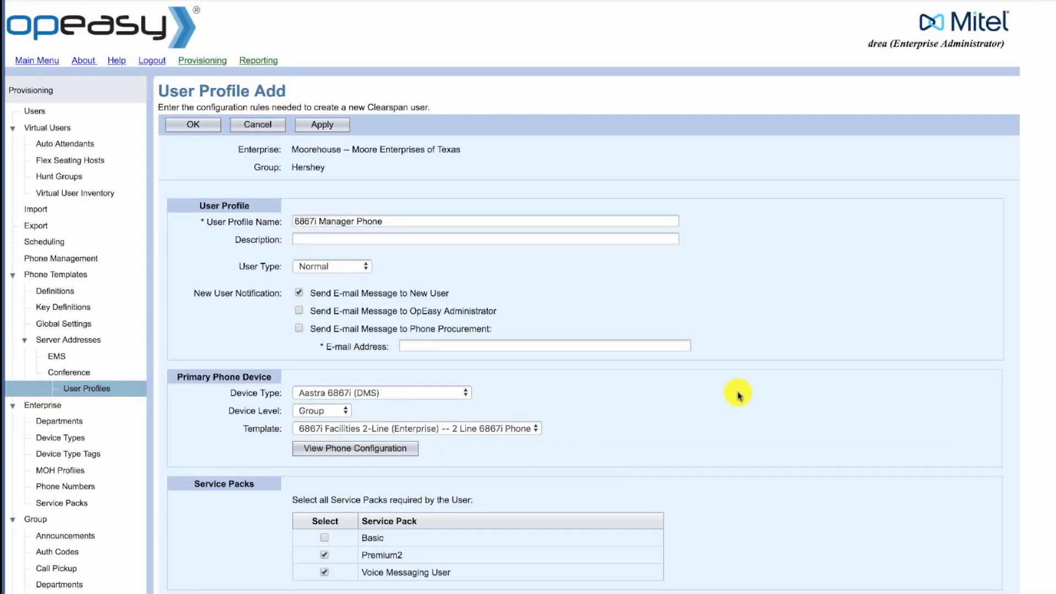
pyautogui.scroll(-15, 139, 524)
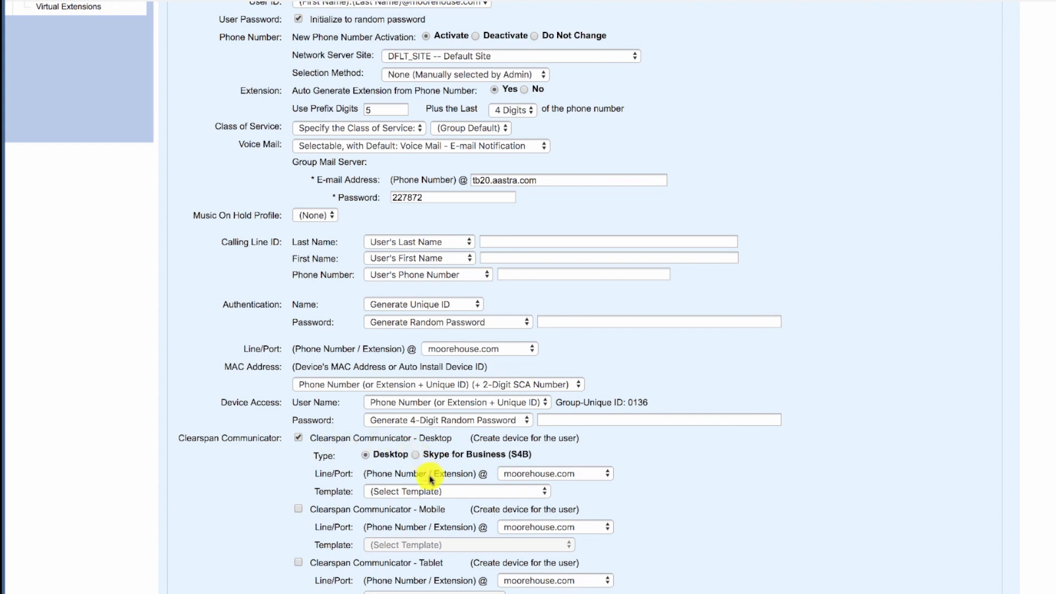
pyautogui.click(385, 492)
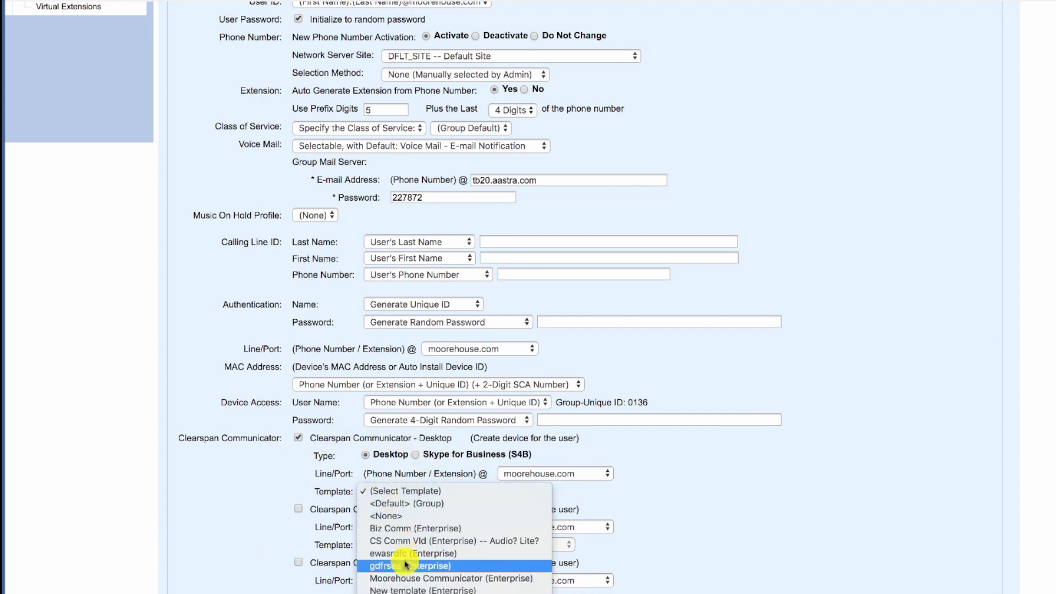
pyautogui.click(403, 579)
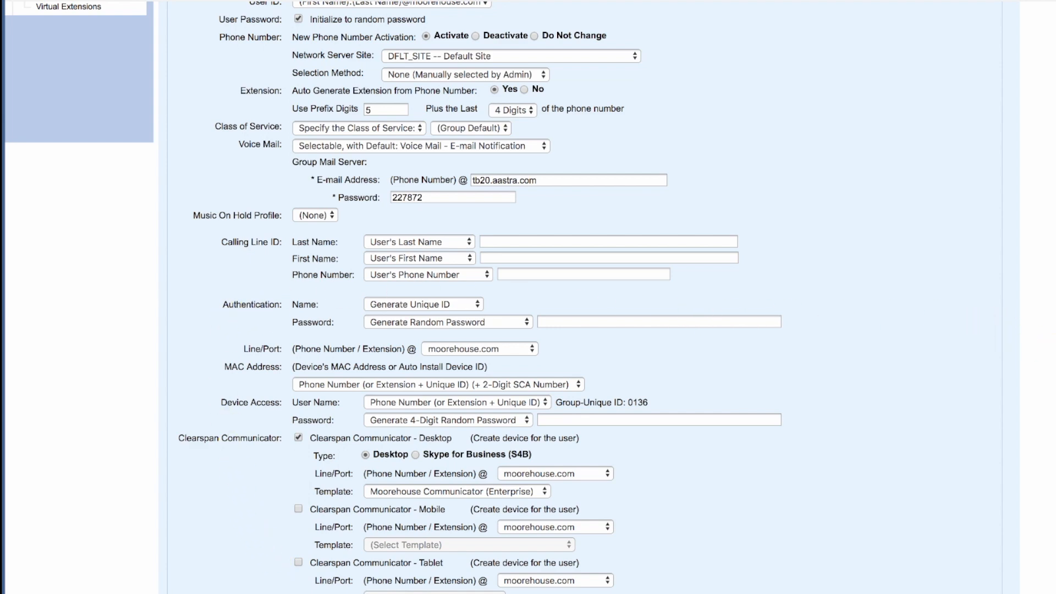
pyautogui.scroll(15, 512, 297)
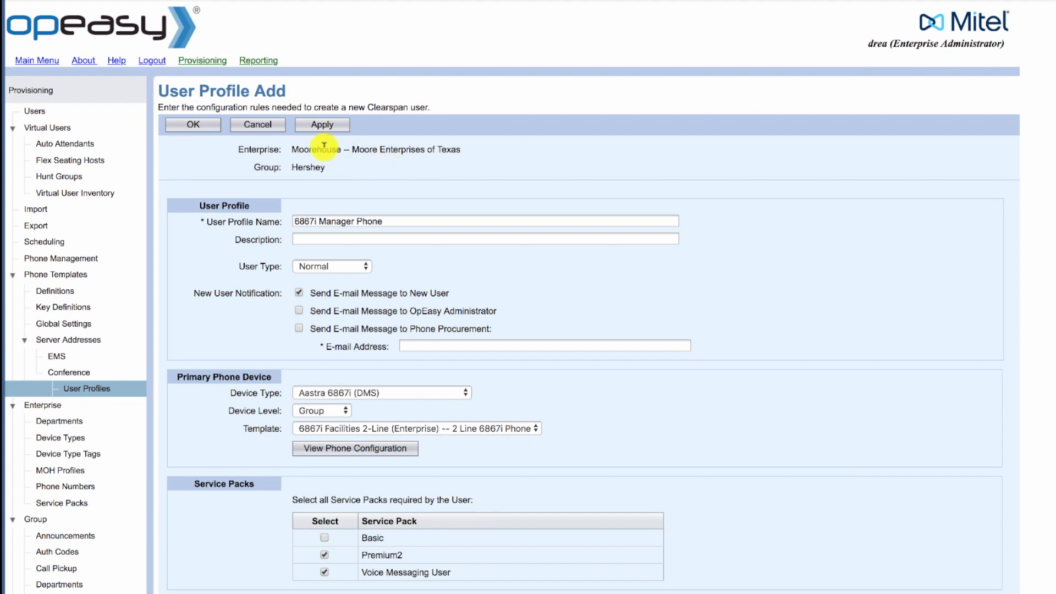
pyautogui.click(212, 127)
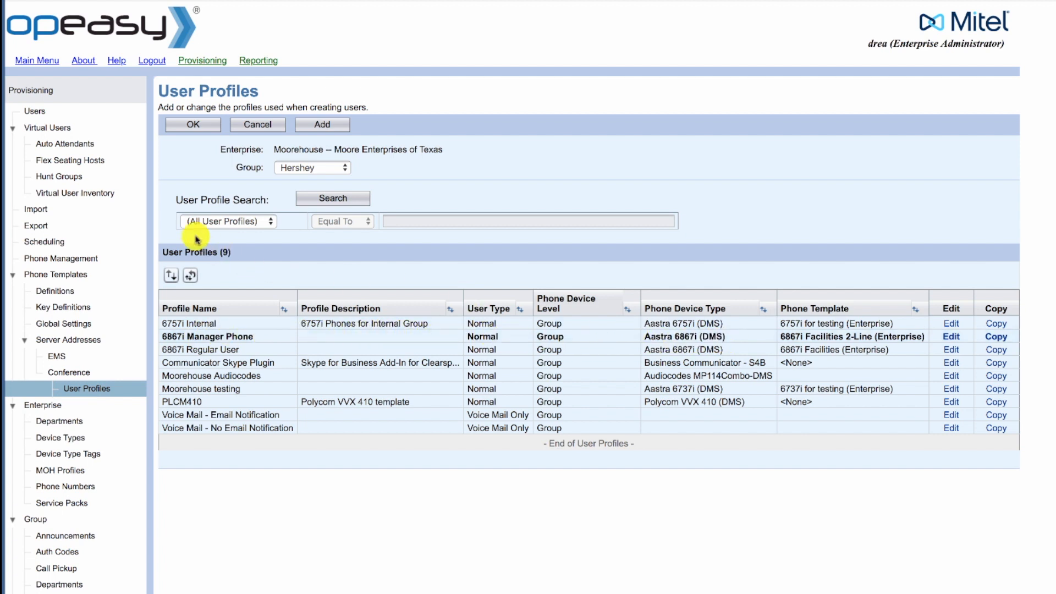
# Start adding a new user to the Hershey group and view the user profiles available for selection
pyautogui.click(29, 113)
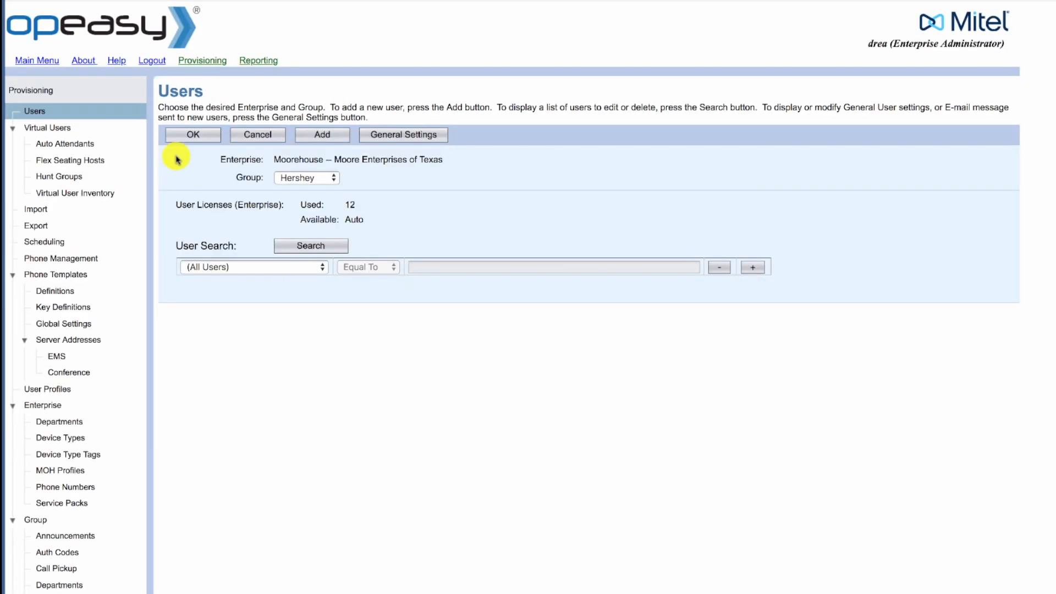
pyautogui.click(326, 136)
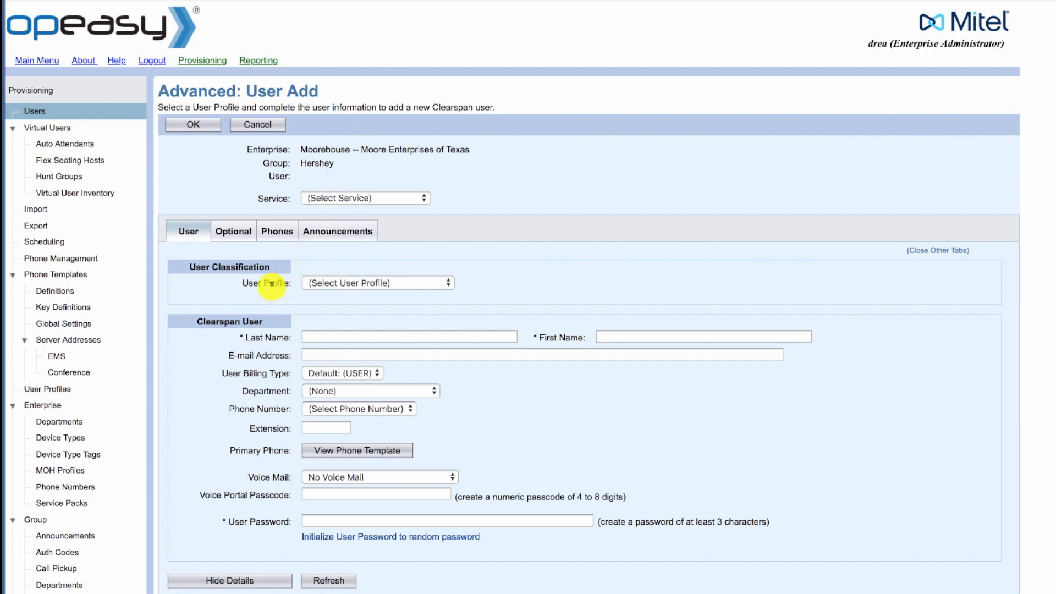
pyautogui.click(329, 285)
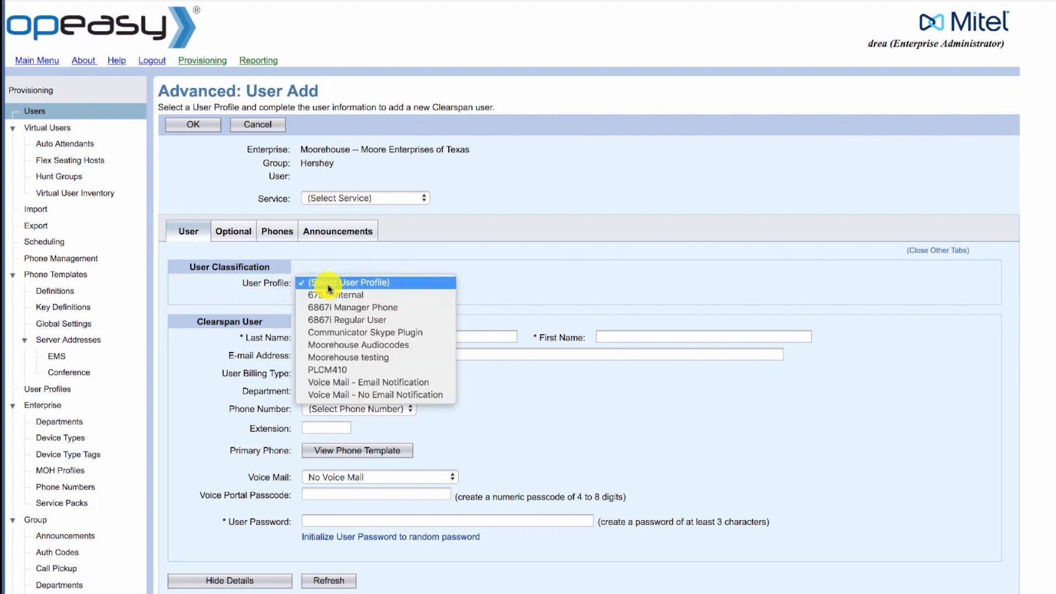
pyautogui.click(425, 309)
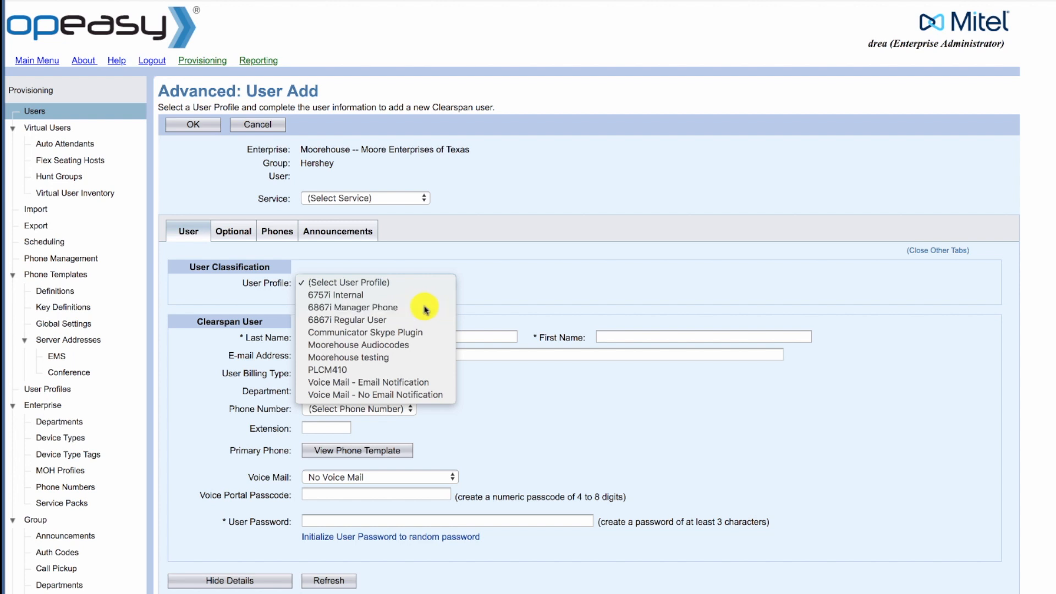